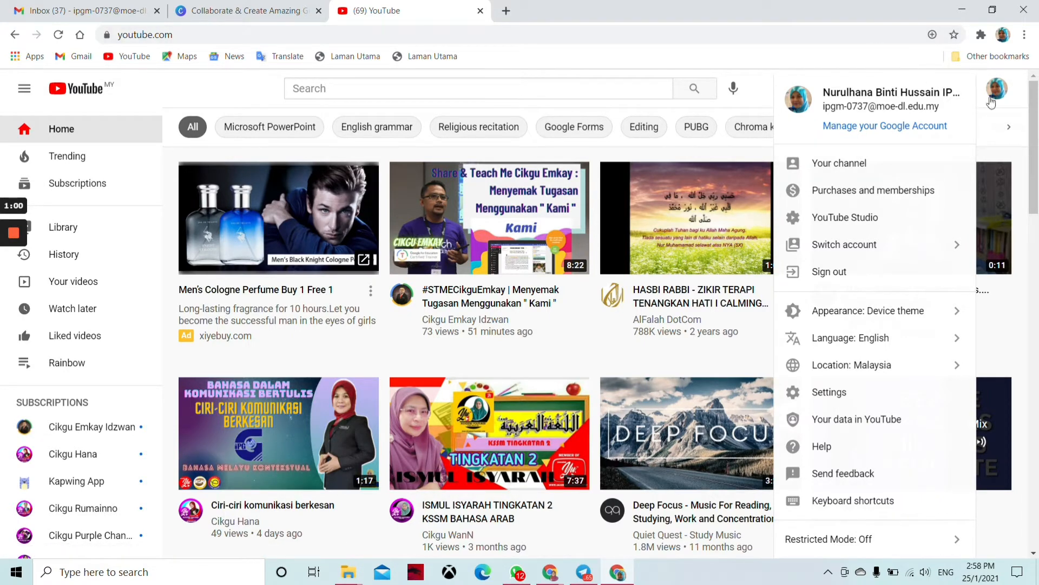
Step: Close the account menu on the YouTube home page
click(1009, 127)
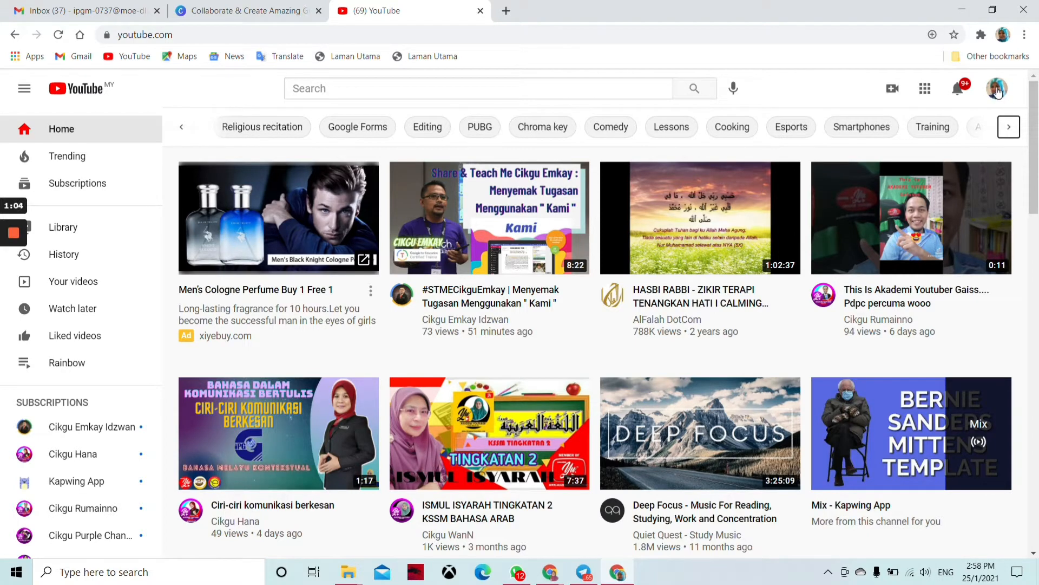
Step: View your own YouTube channel page, then open a new blank browser tab
click(998, 92)
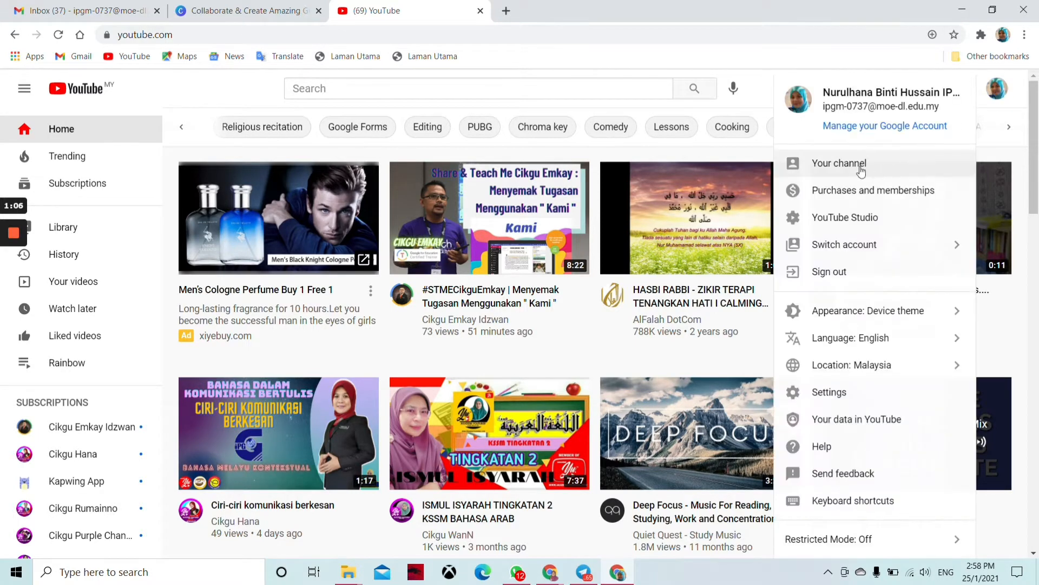
click(850, 168)
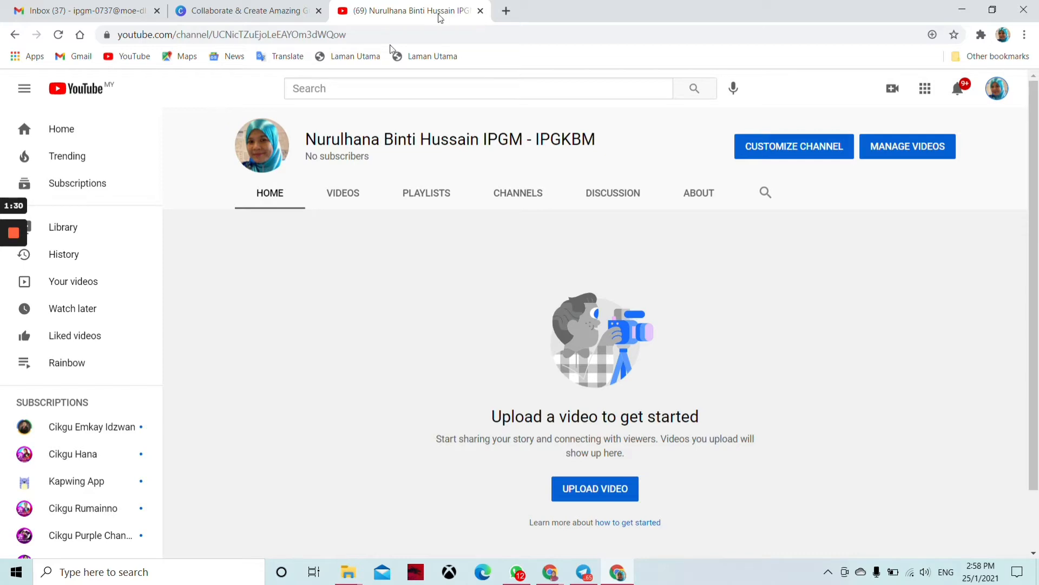
click(506, 12)
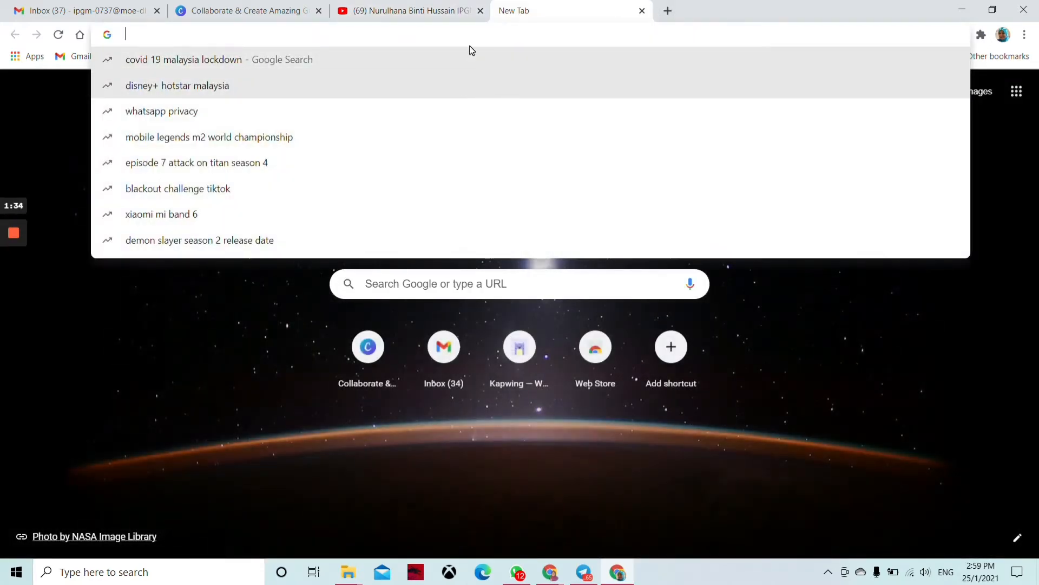
Step: Search Google for 'streamyard' and open the official StreamYard website
text(strea)
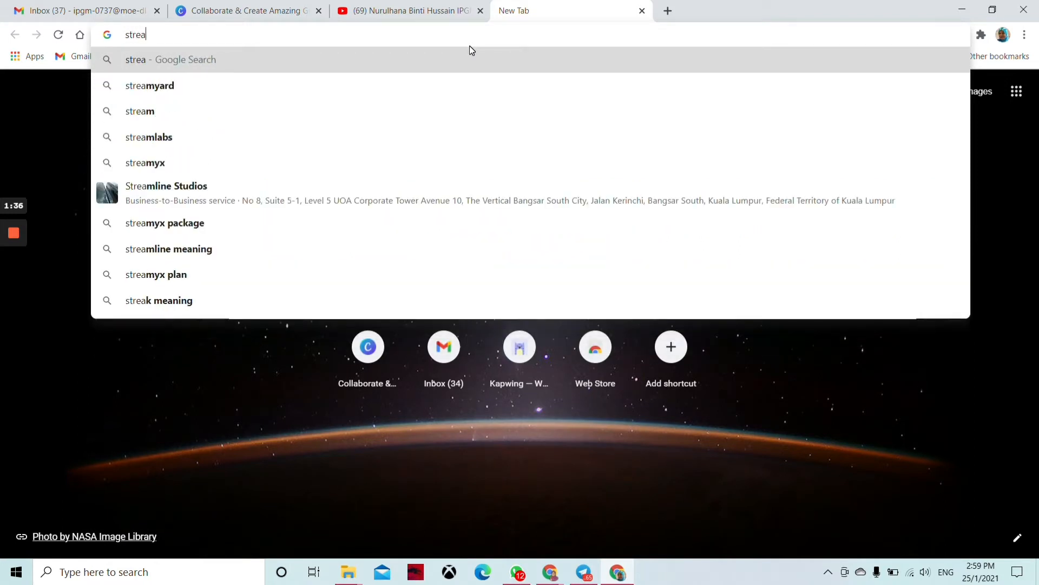
text(myard)
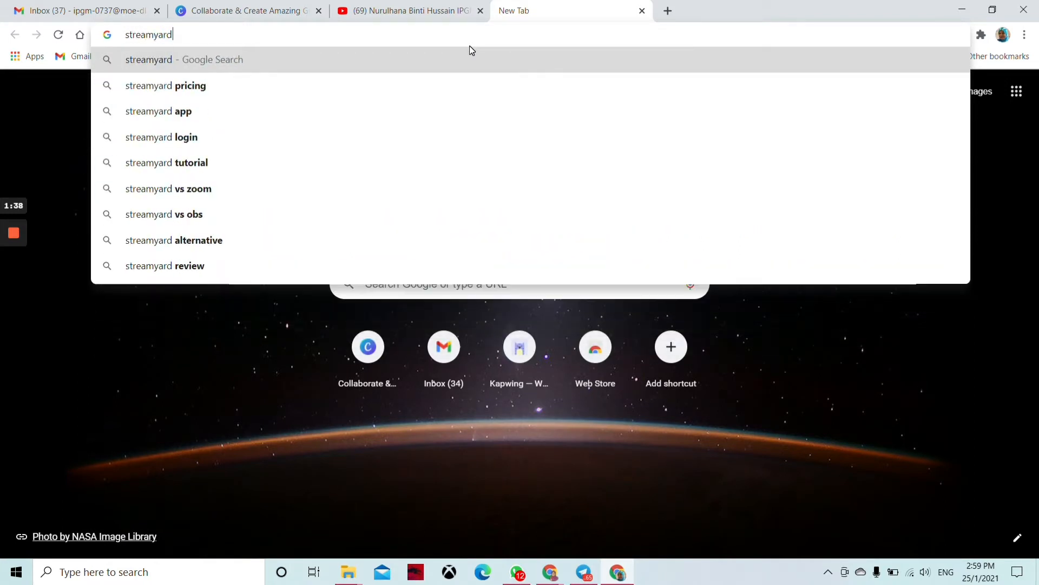
click(188, 61)
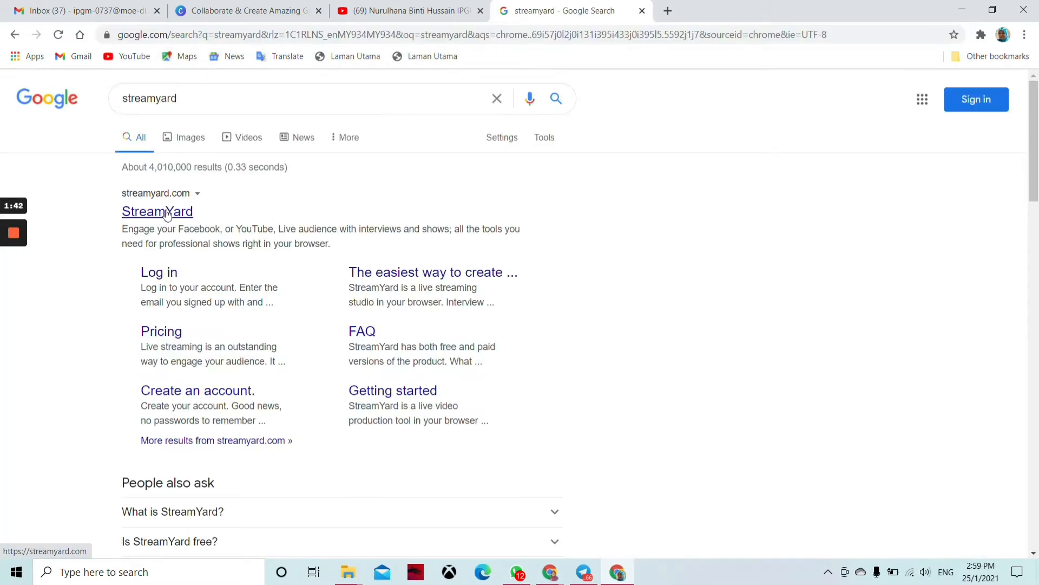
click(167, 212)
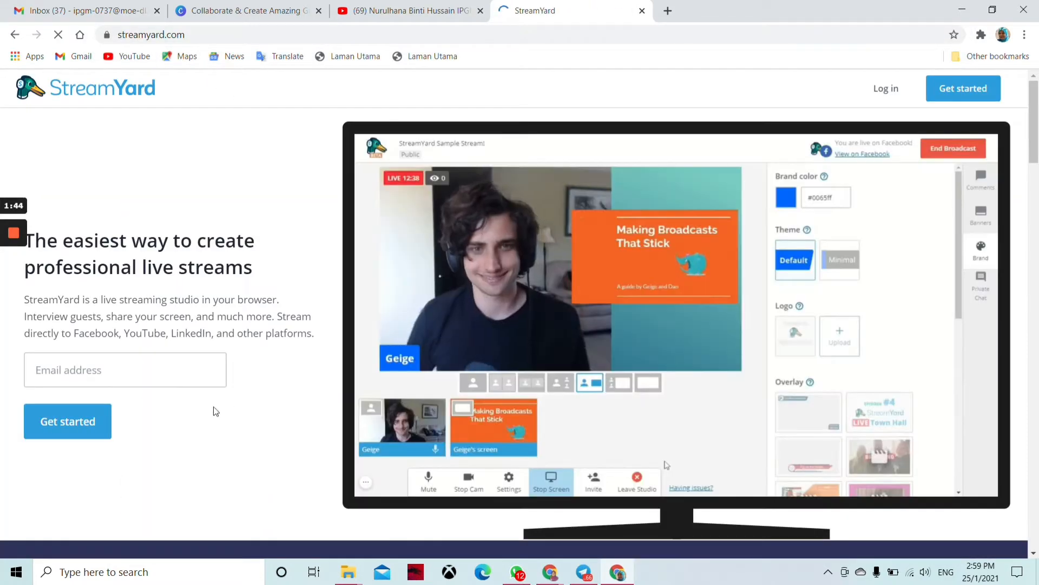
Step: Sign up on StreamYard with the autofilled e-mail address and switch to the Gmail inbox
click(125, 407)
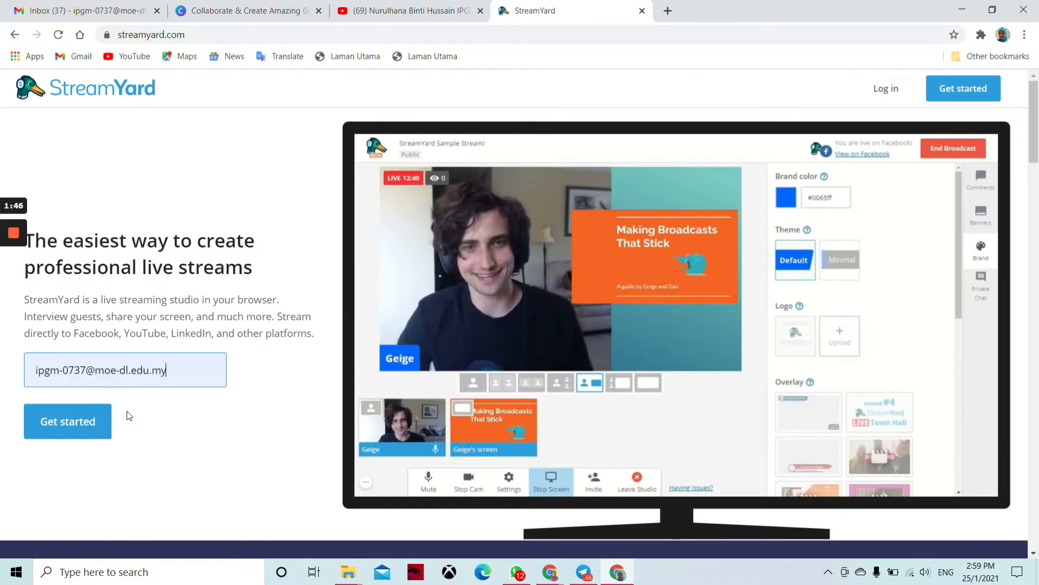
click(76, 422)
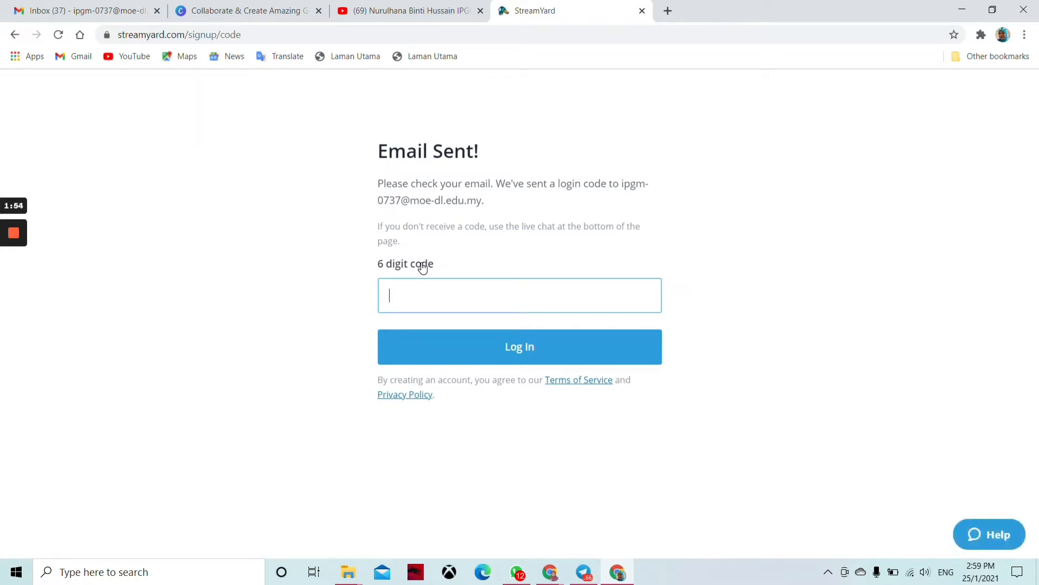
click(117, 10)
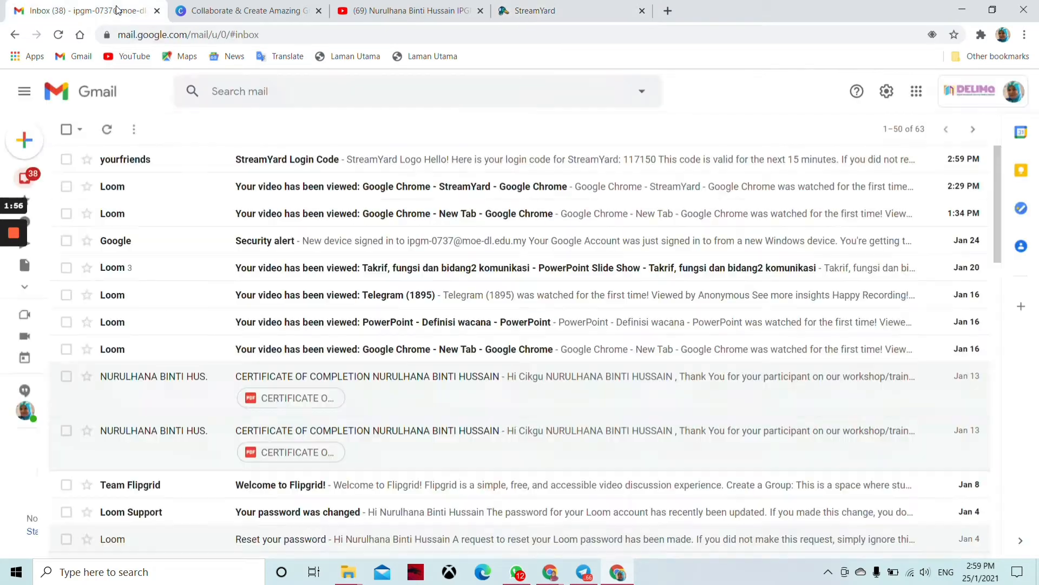
Step: Copy the 6-digit code from the StreamYard Login Code email and return to StreamYard
click(399, 158)
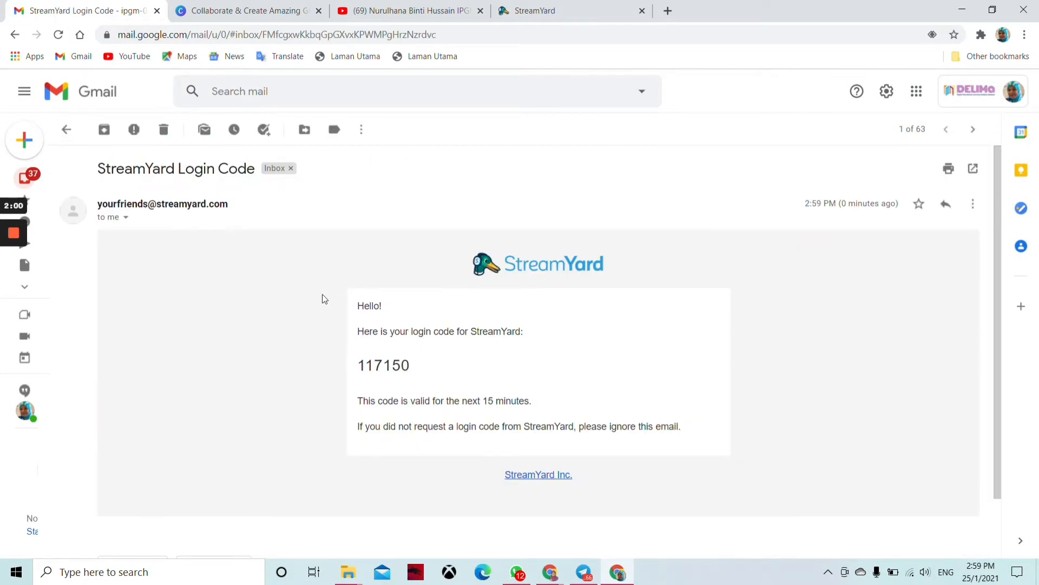
drag(356, 366, 413, 371)
key(ctrl+c)
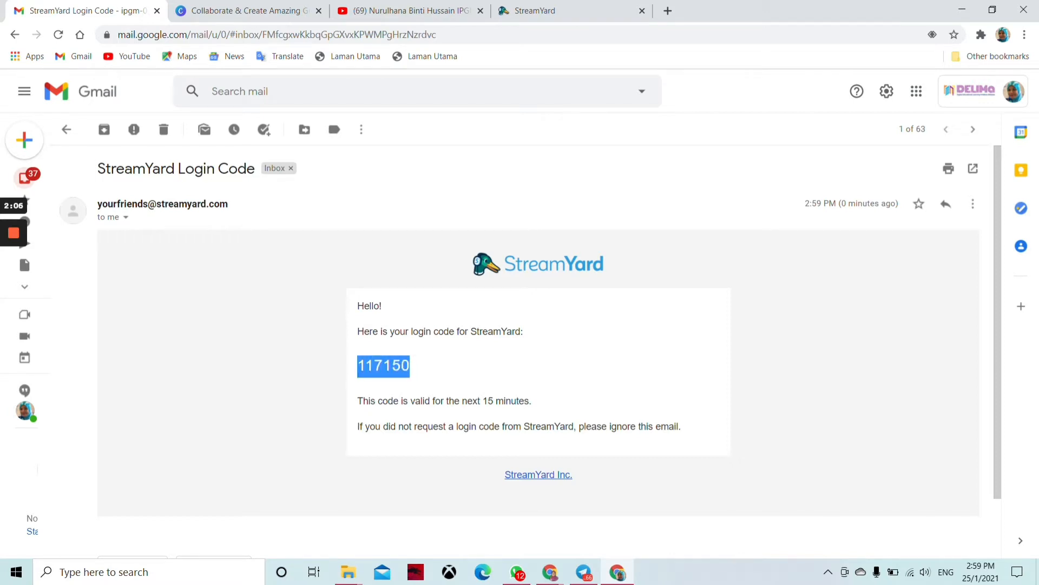
click(538, 12)
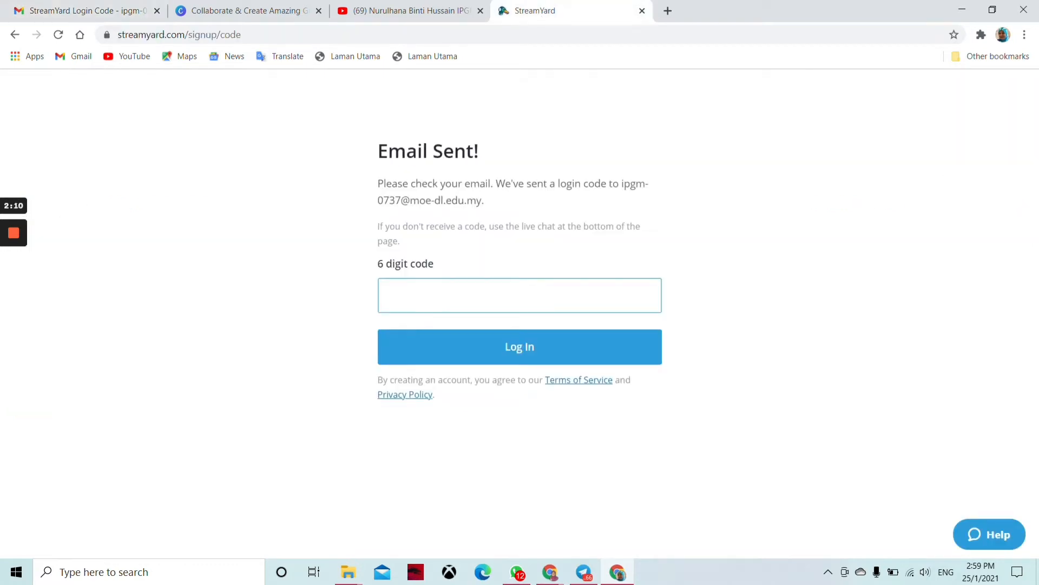
Step: Log in to StreamYard with the pasted code and continue past the welcome page
key(ctrl+v)
click(523, 348)
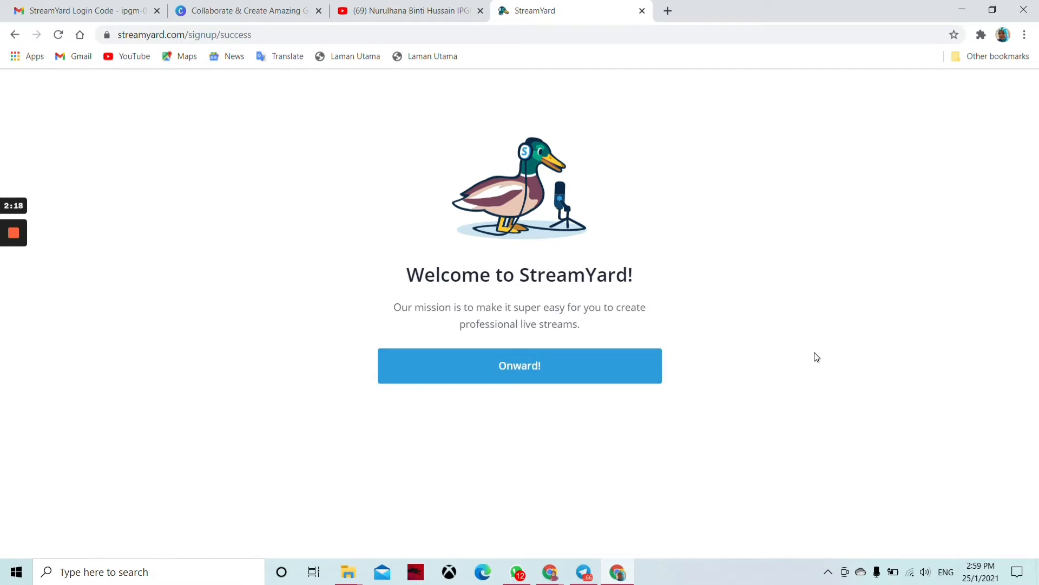
click(530, 365)
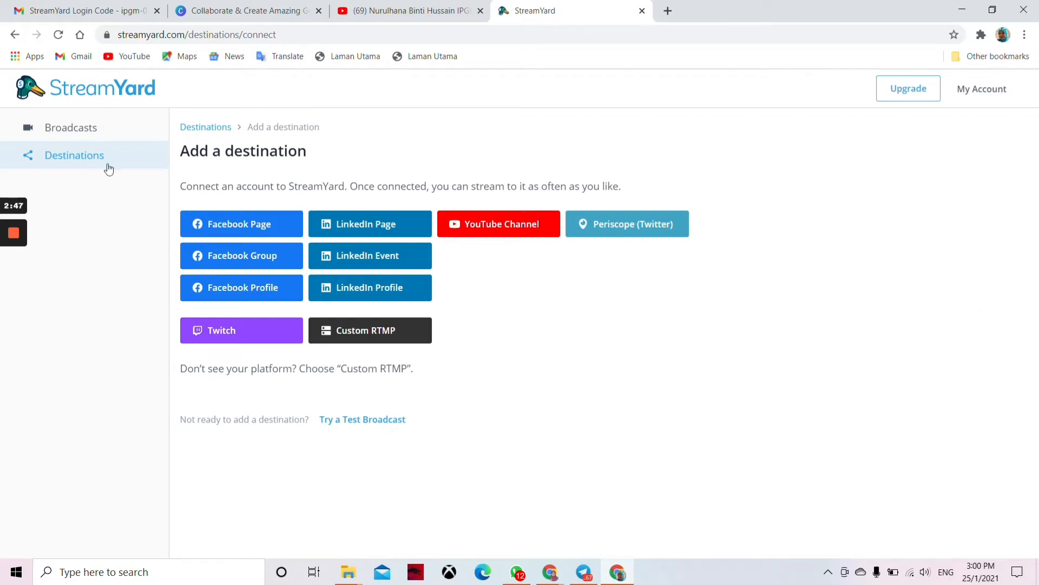
Step: Add a YouTube Channel destination, choosing the Google account and allowing StreamYard access
click(73, 159)
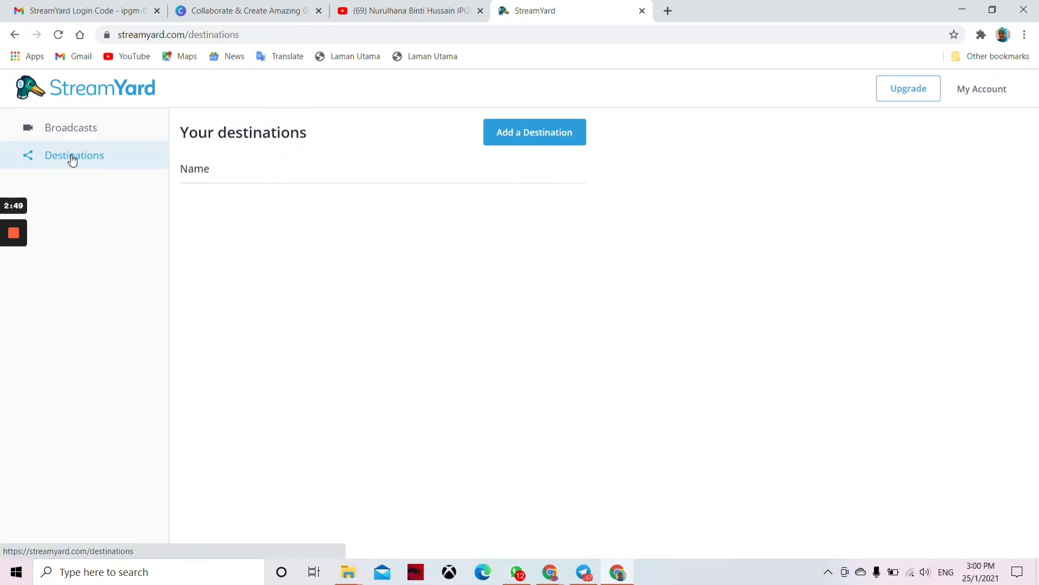
click(536, 133)
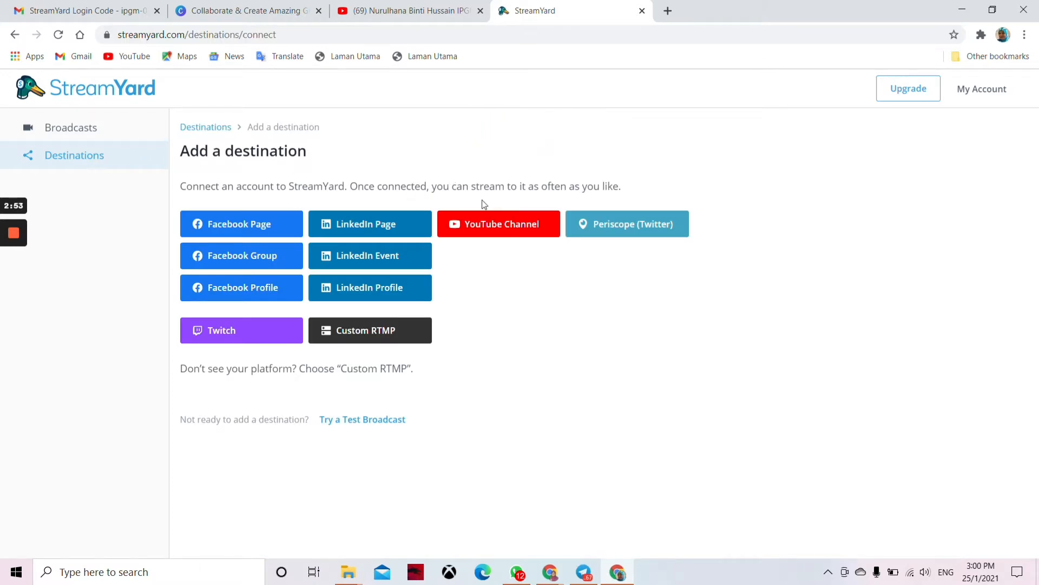
click(513, 229)
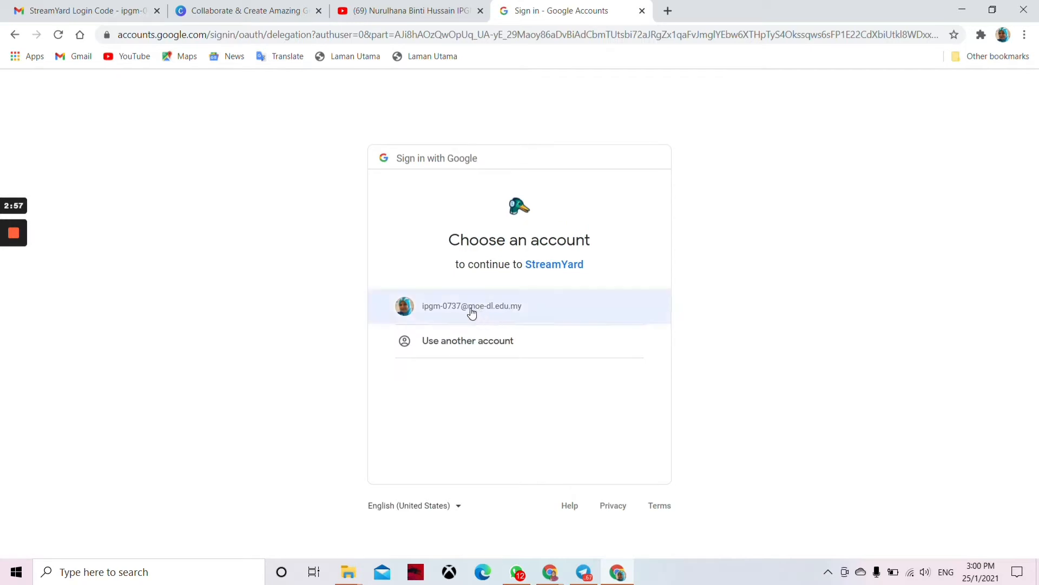
drag(469, 308, 473, 308)
click(473, 307)
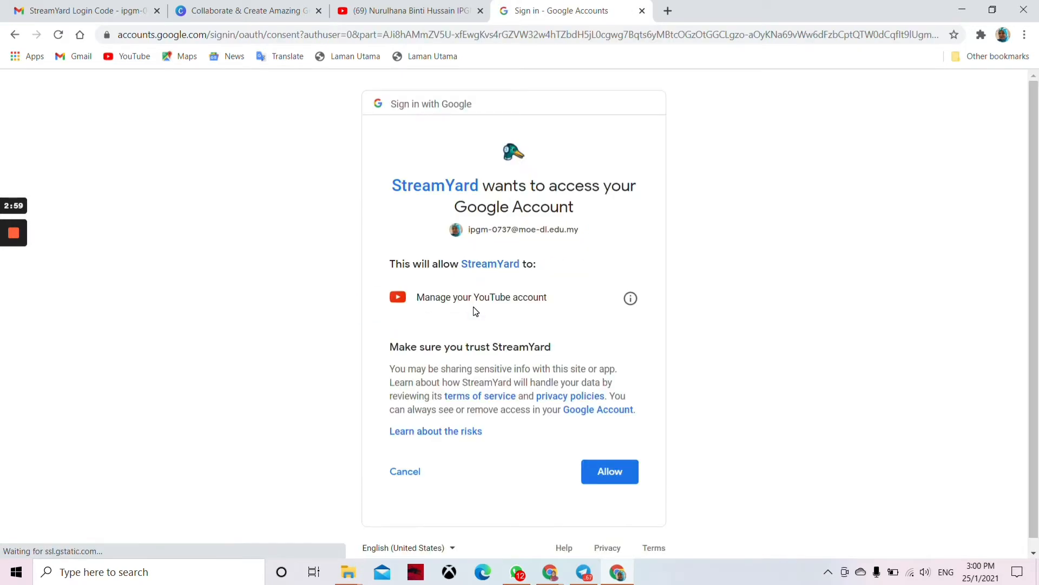
click(605, 466)
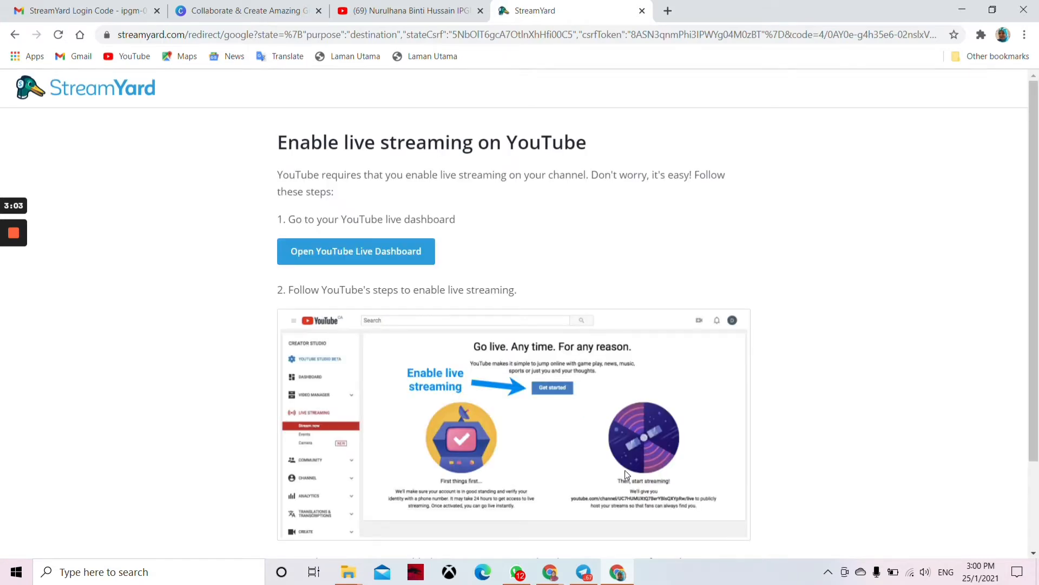
Step: Check live streaming status in YouTube Studio, then bring up StreamYard's Broadcast to destinations
click(395, 255)
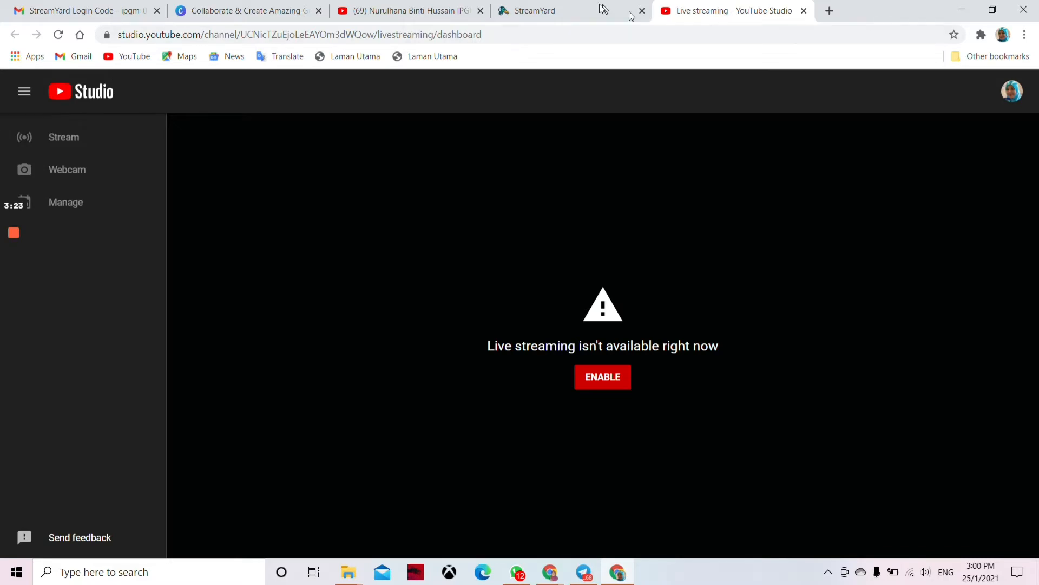
click(588, 16)
scroll(549, 269, down, 2)
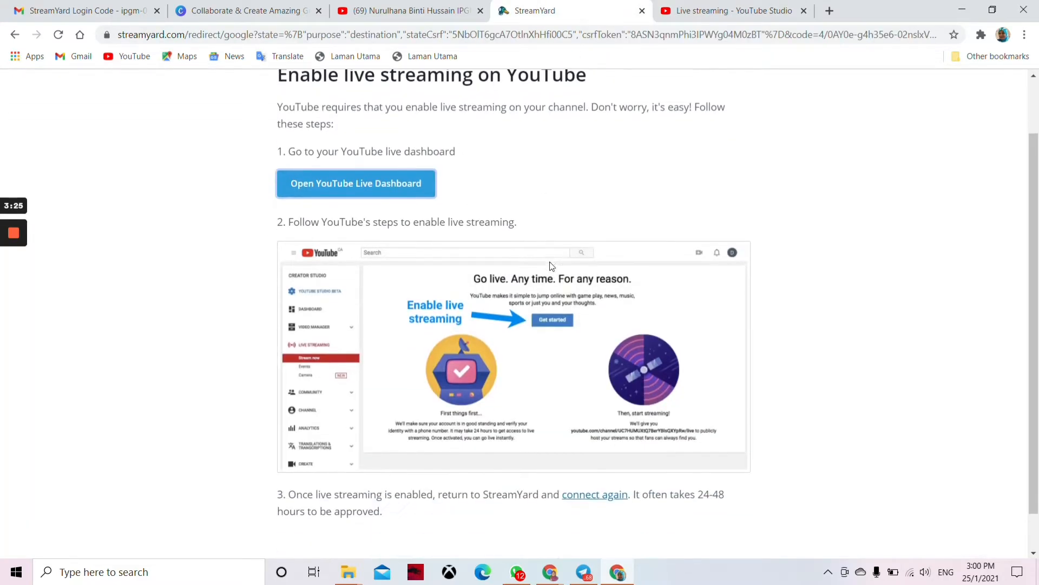
scroll(549, 269, up, 2)
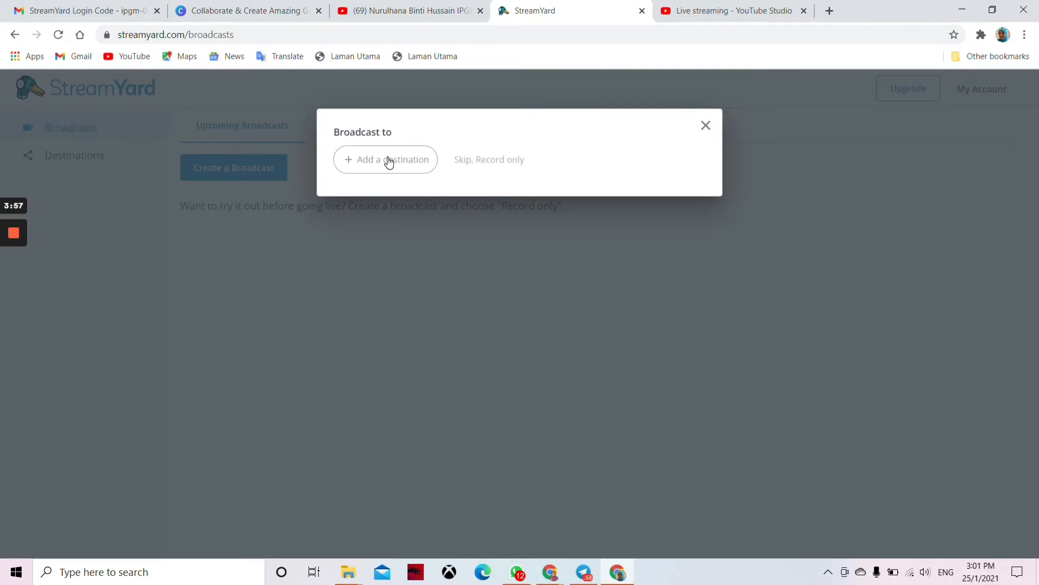
click(389, 163)
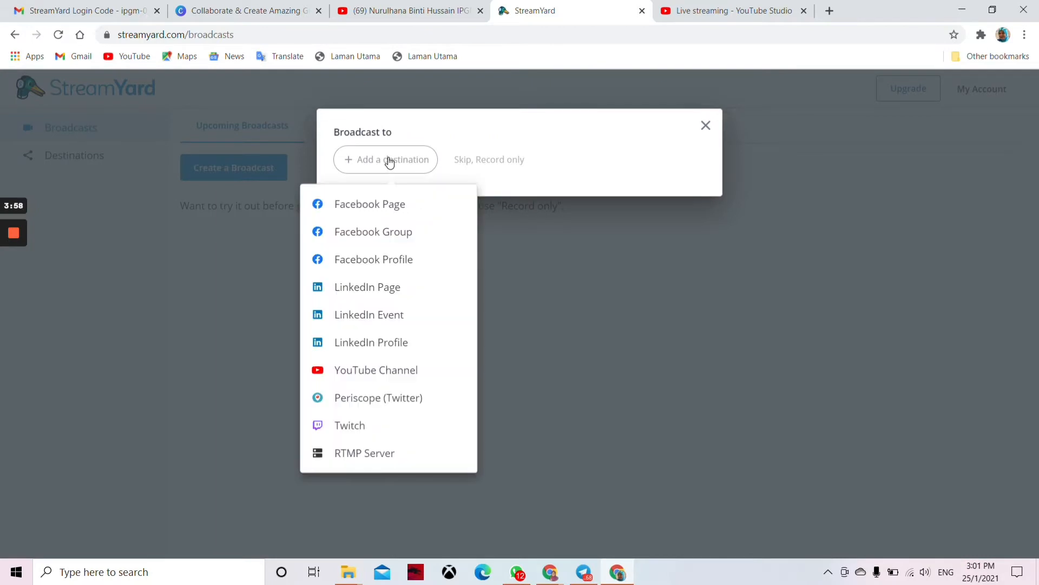
Step: Connect the YouTube channel through a different Google account's e-mail, allow access, and select the Title field
click(384, 372)
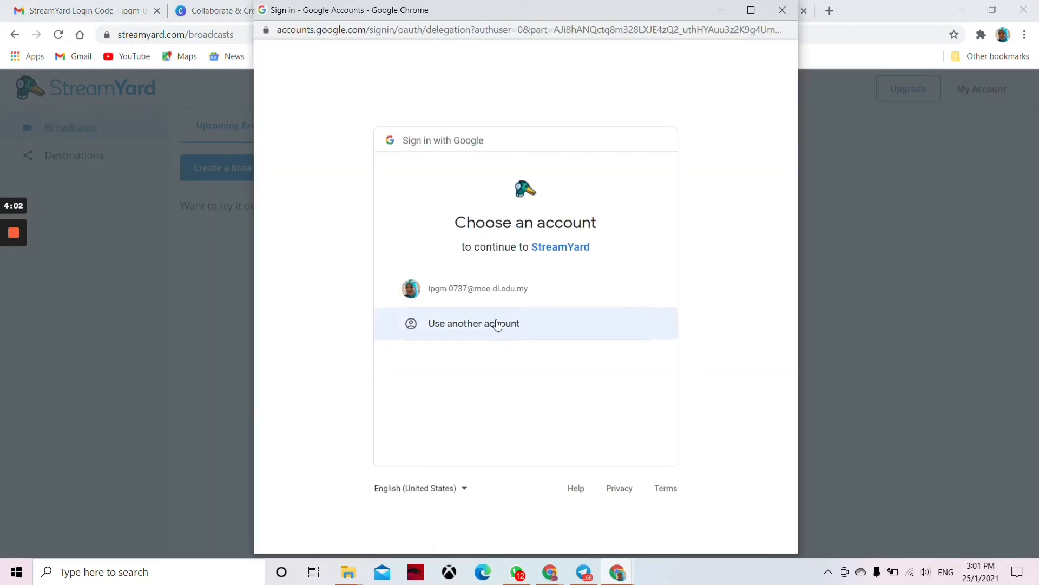
click(498, 324)
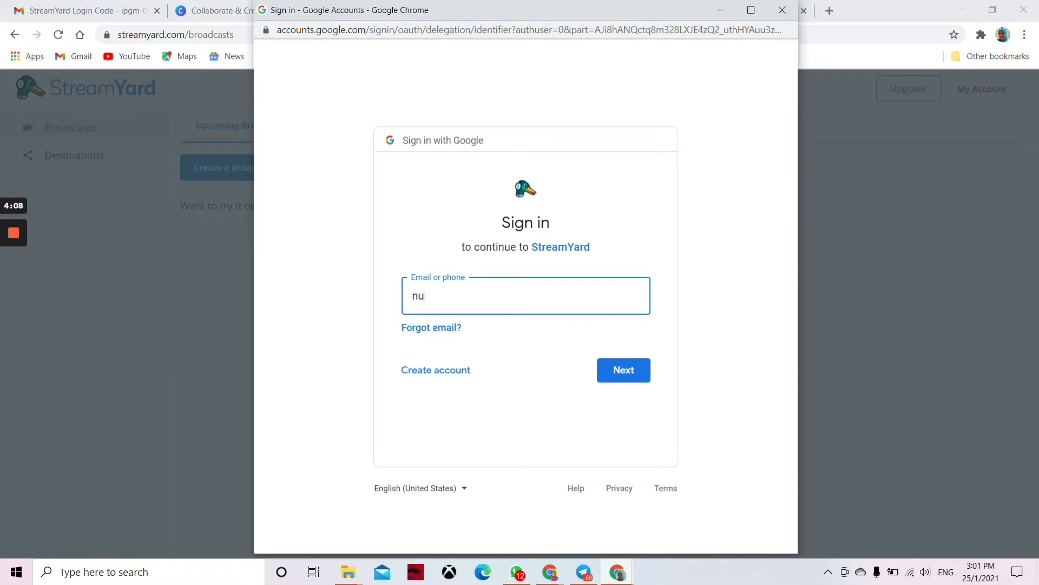
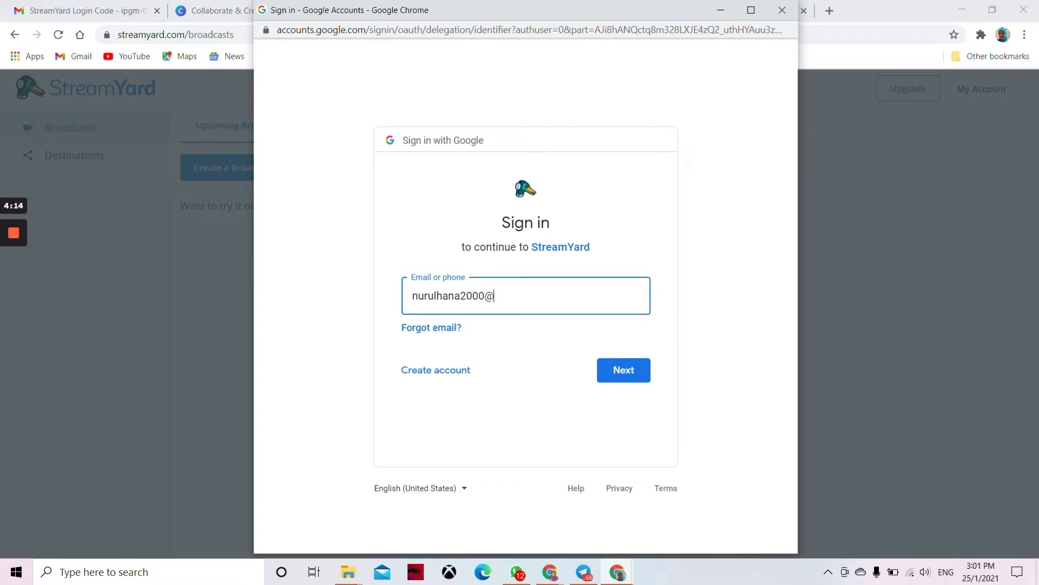
click(621, 370)
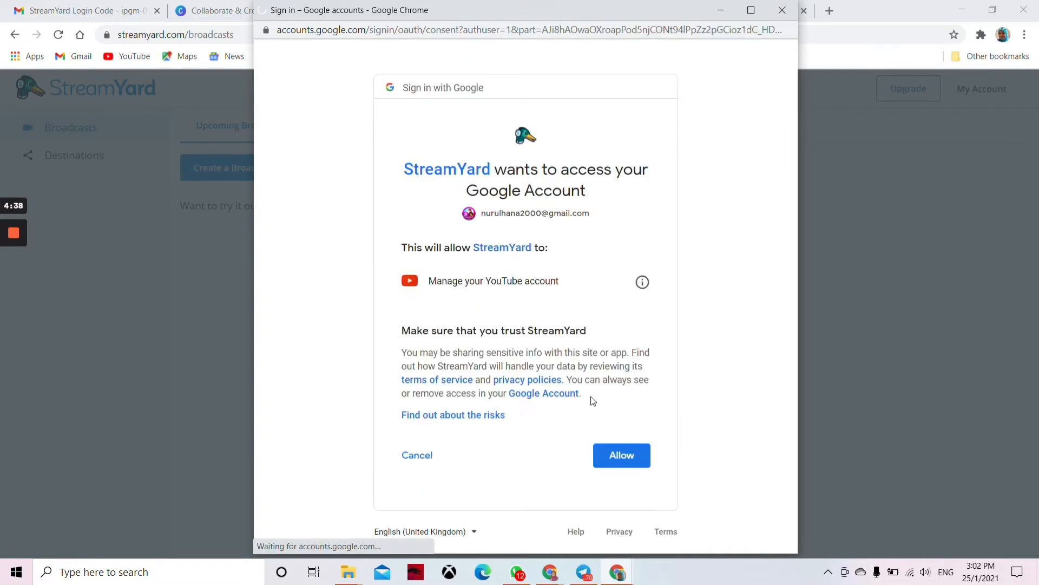
click(626, 454)
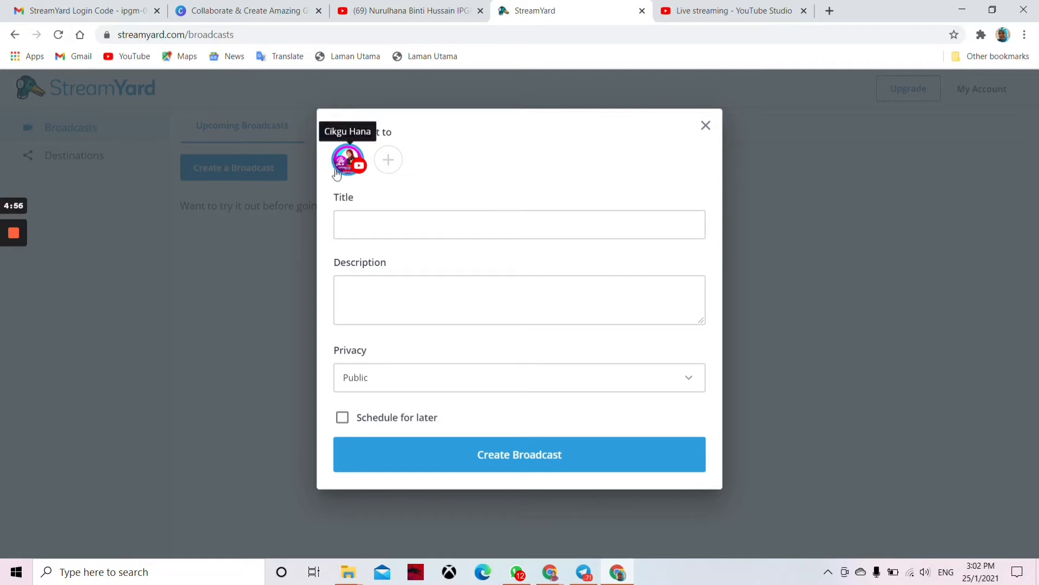
click(350, 224)
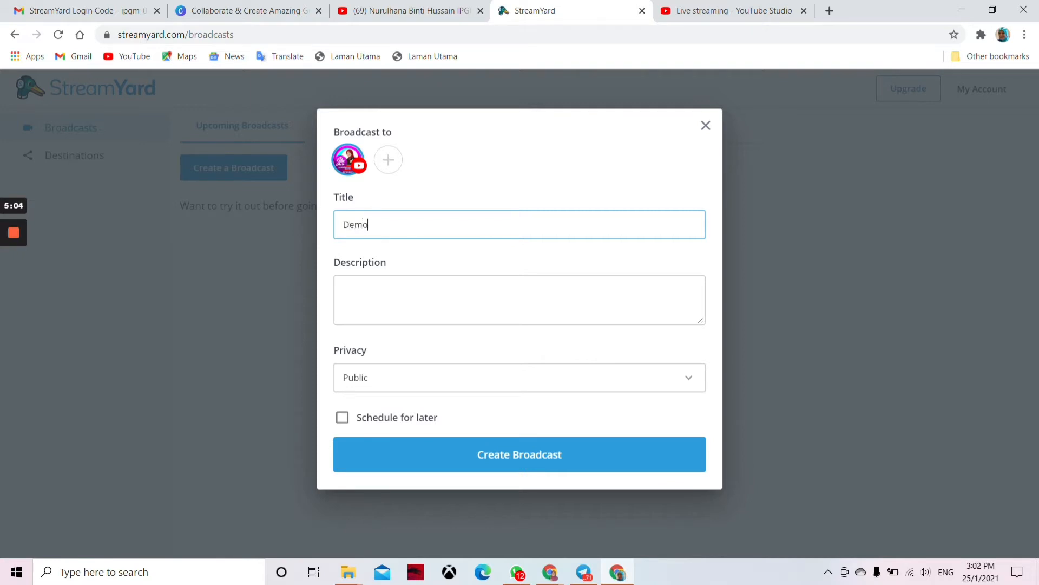
Step: Add the description 'Video ini adalah video demo penggunaan StreamYard' and set privacy to Unlisted
key(Tab)
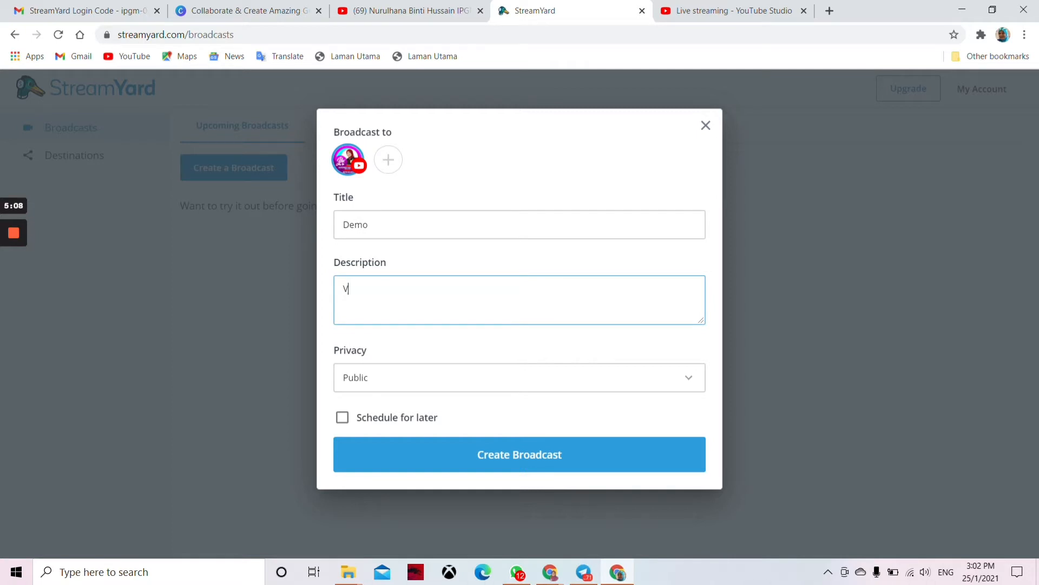
text(Video ini adalah vide)
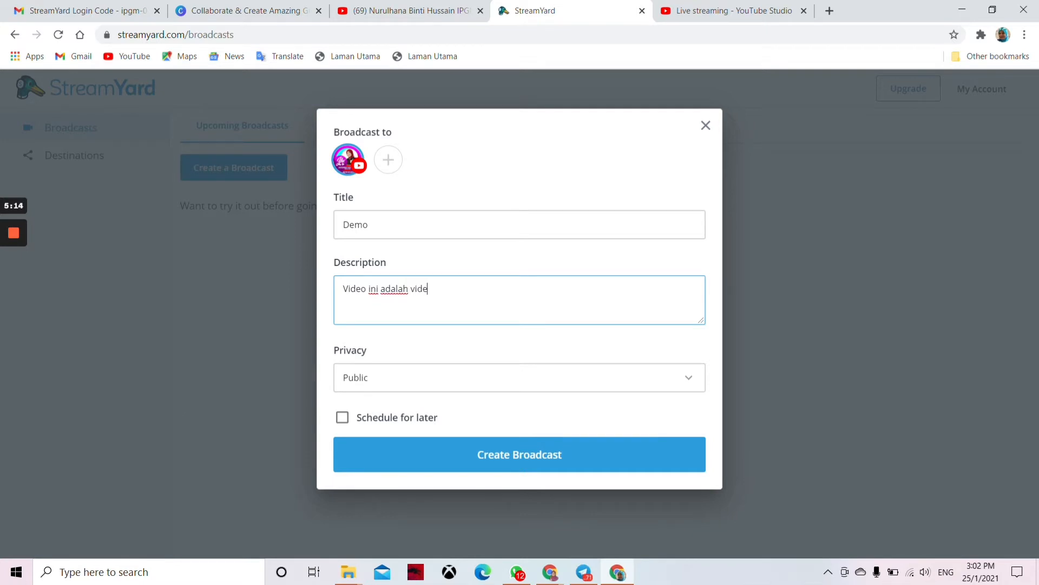
text(o demo penggunaan S)
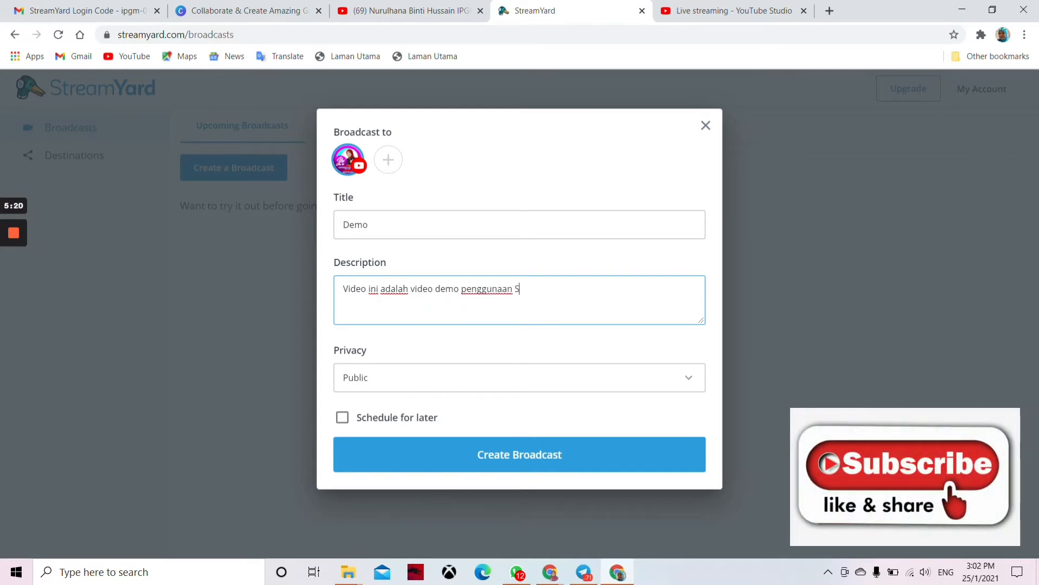
text(treamYard)
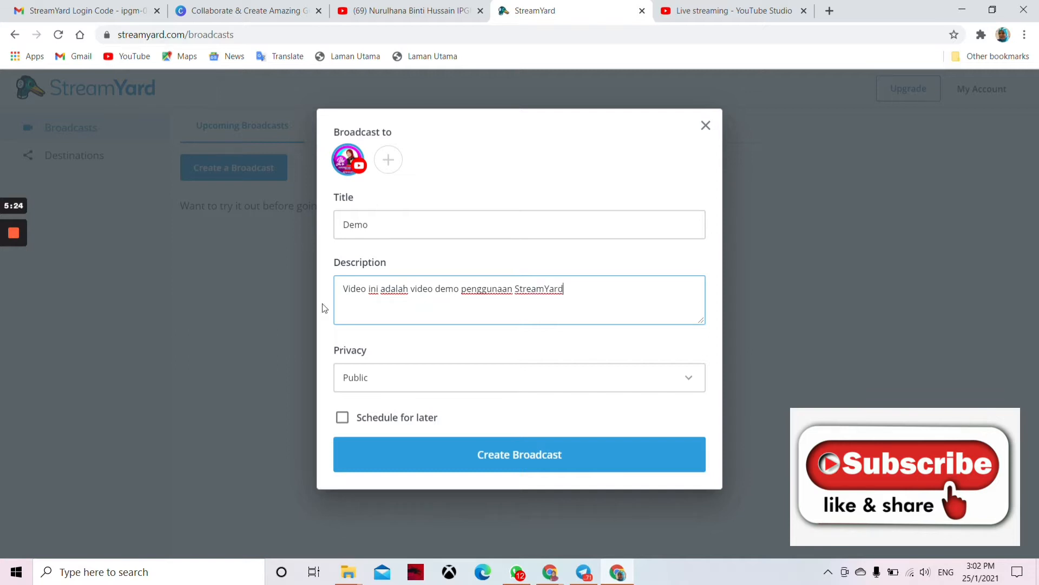
click(688, 378)
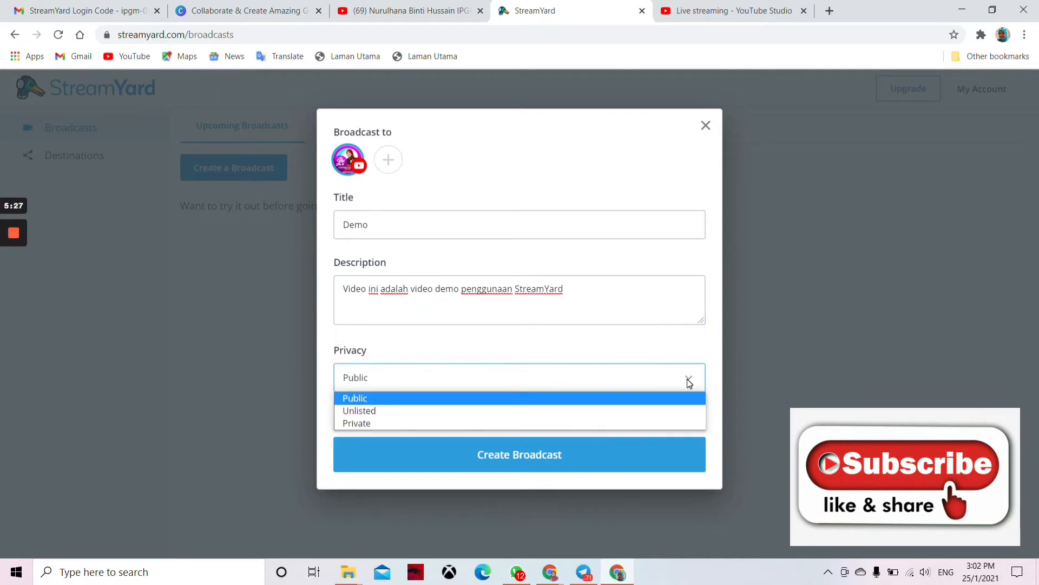
click(377, 410)
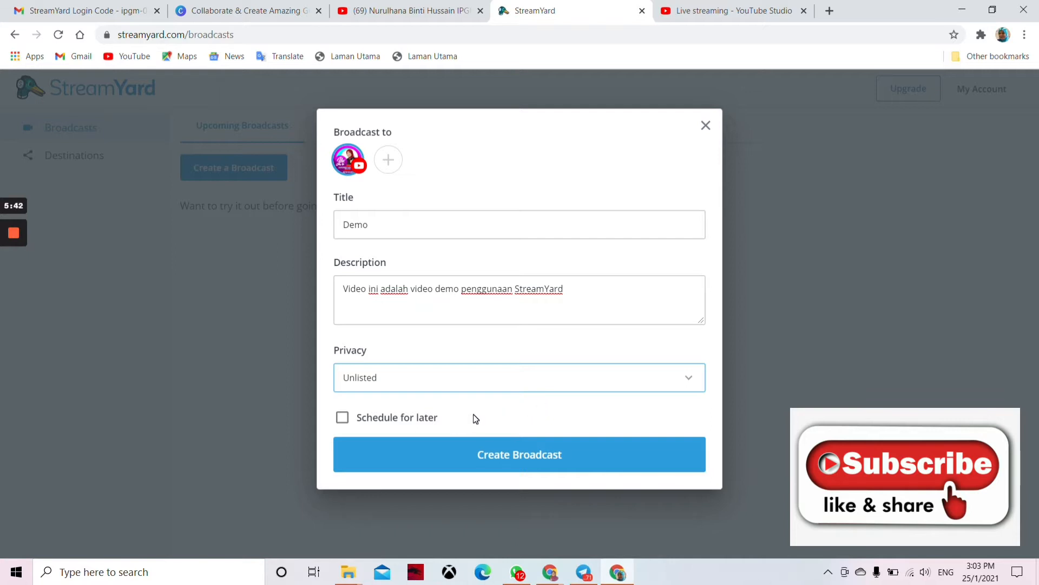
Step: Turn on Schedule for later and apply image 4 from D:\2021\Akademi Youtuber as the thumbnail
click(343, 417)
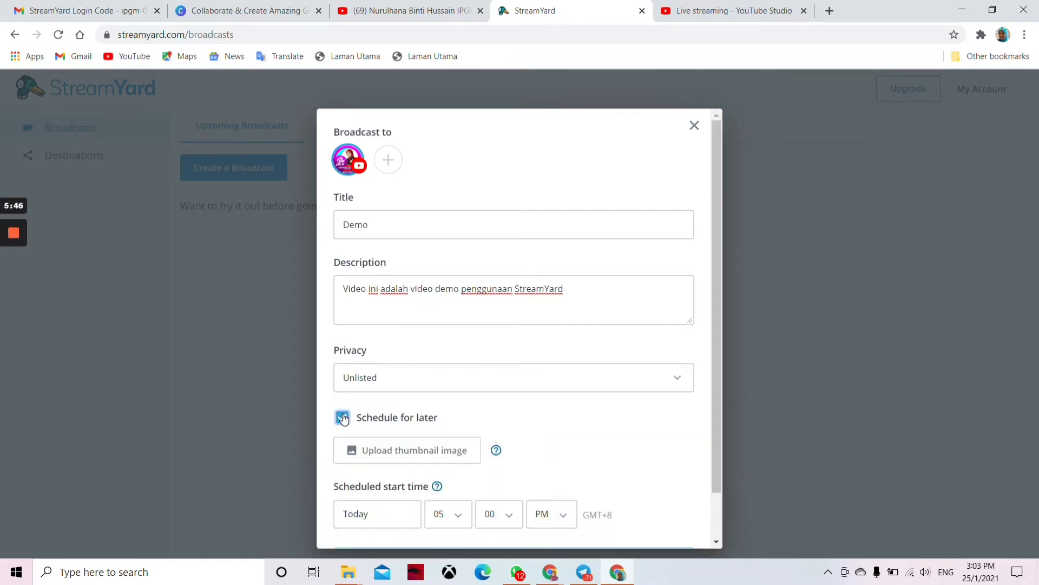
scroll(717, 394, down, 1)
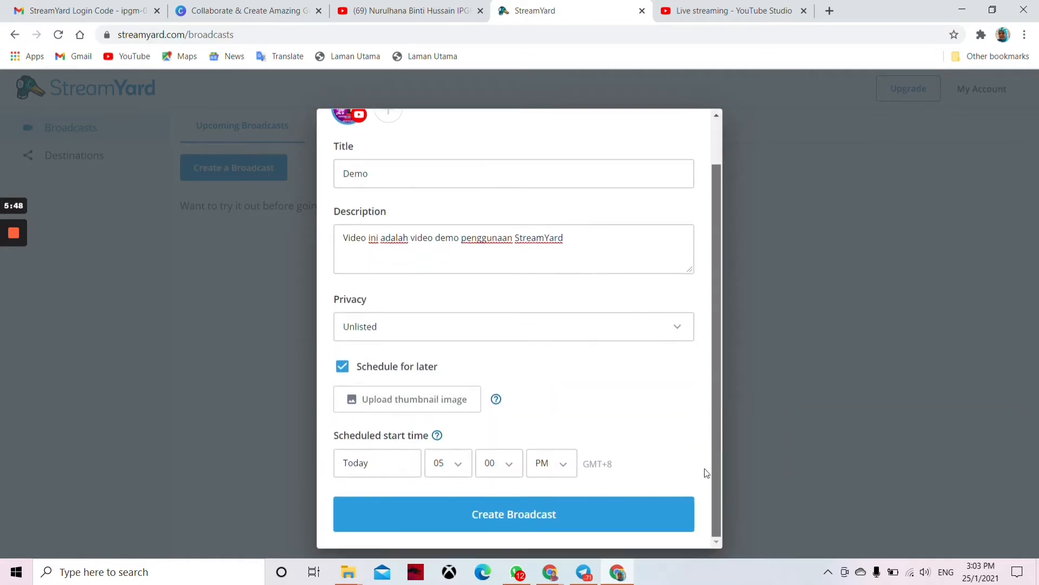
click(395, 399)
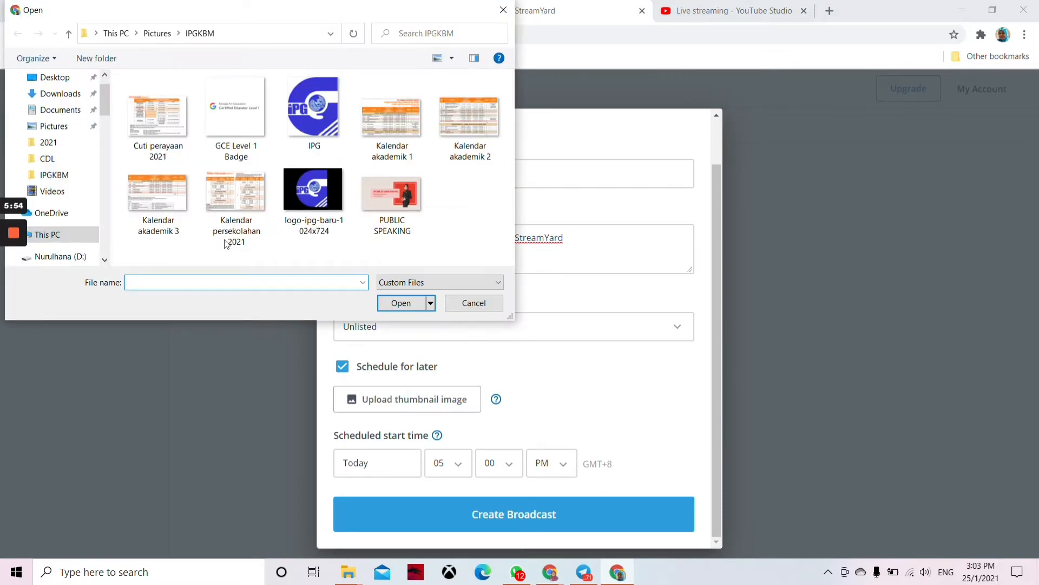
click(53, 143)
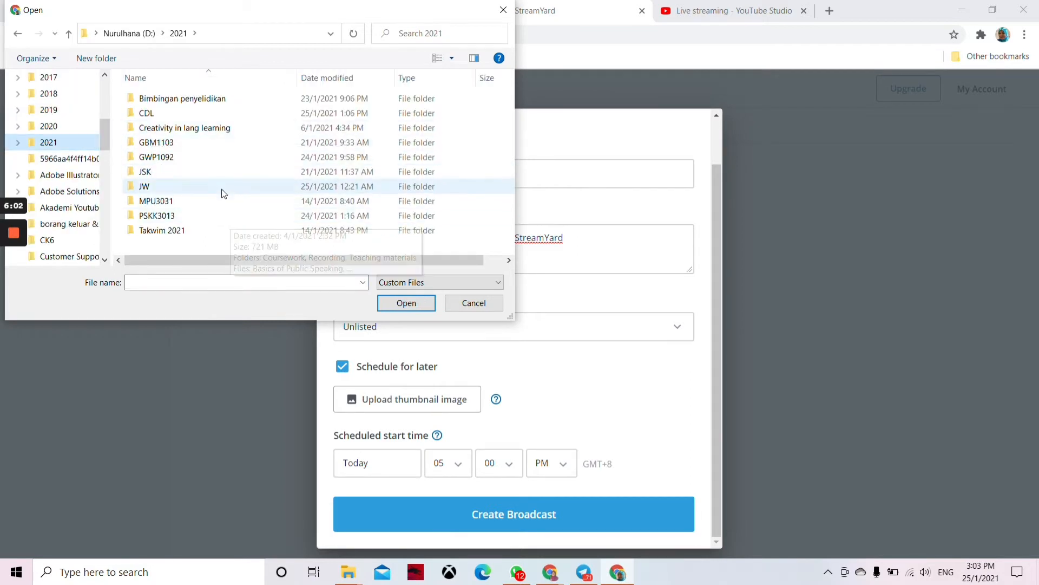
click(79, 204)
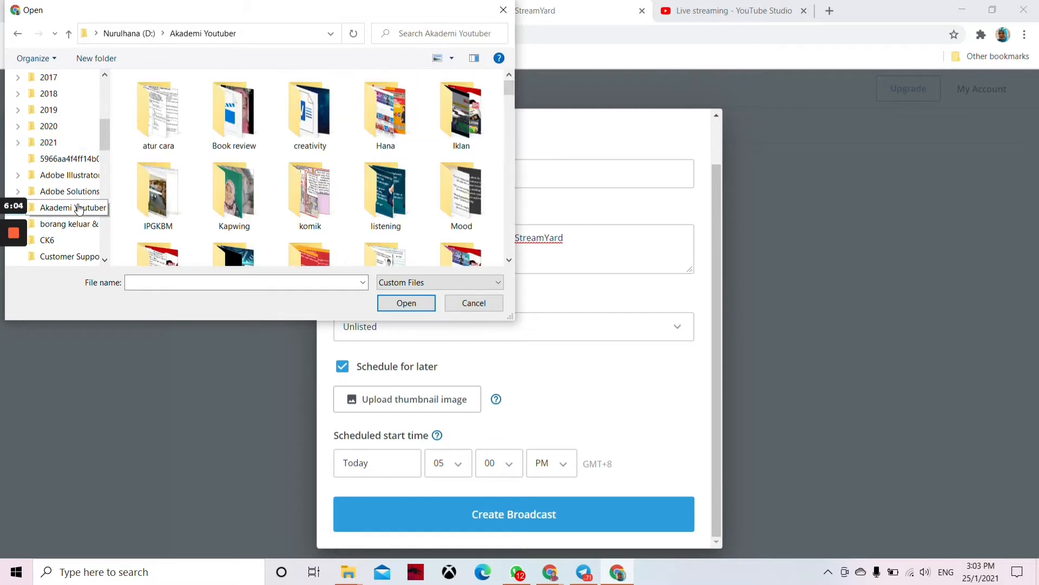
scroll(396, 152, down, 5)
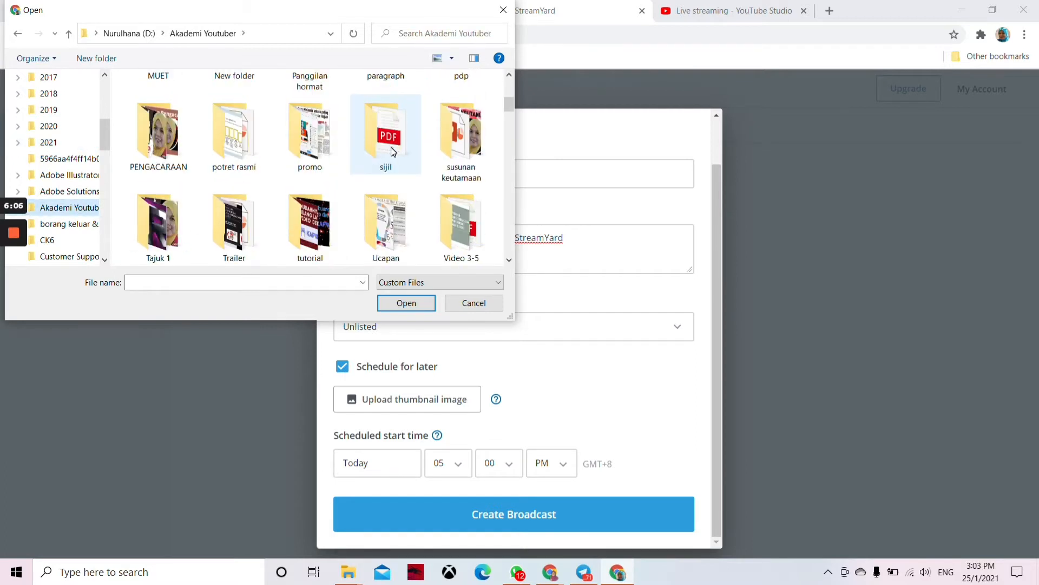
scroll(393, 152, down, 3)
click(463, 140)
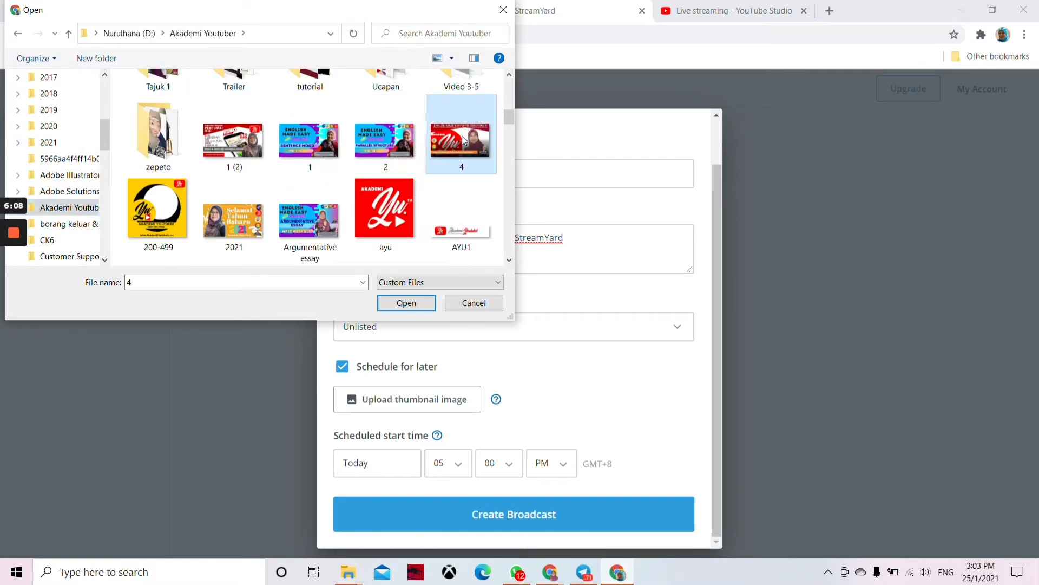
click(417, 304)
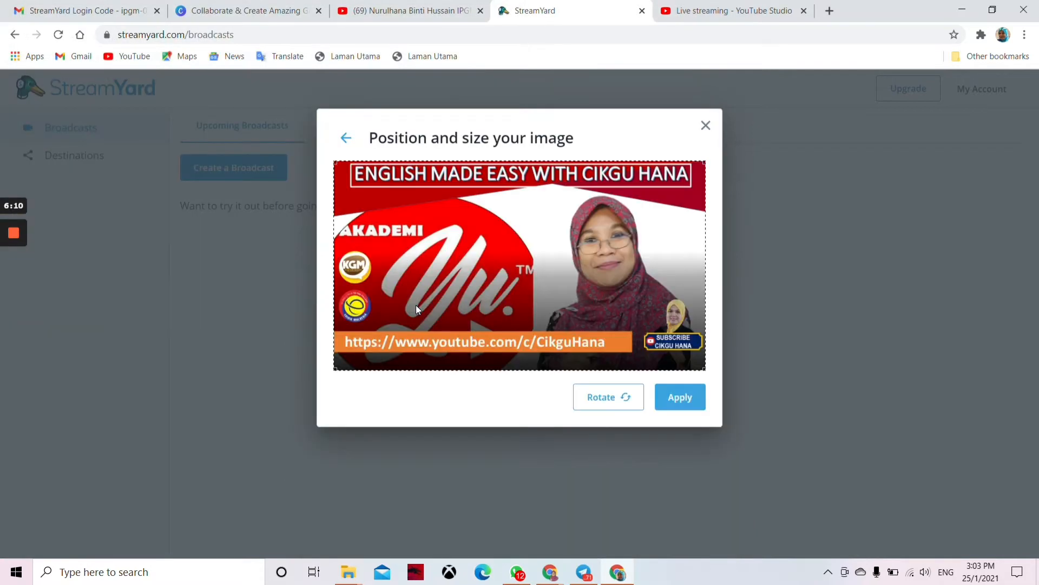
click(691, 401)
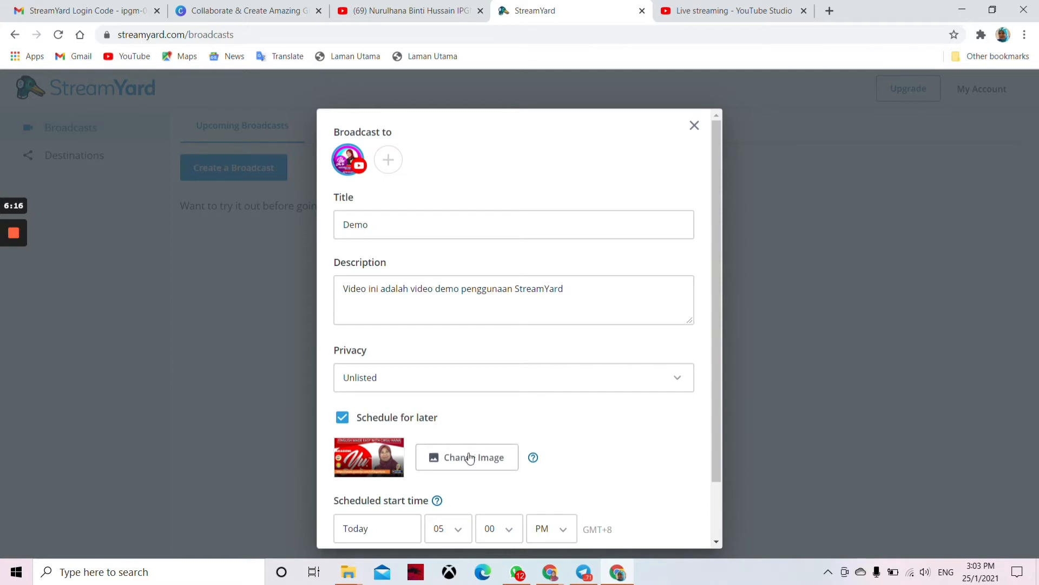
drag(720, 433, 725, 536)
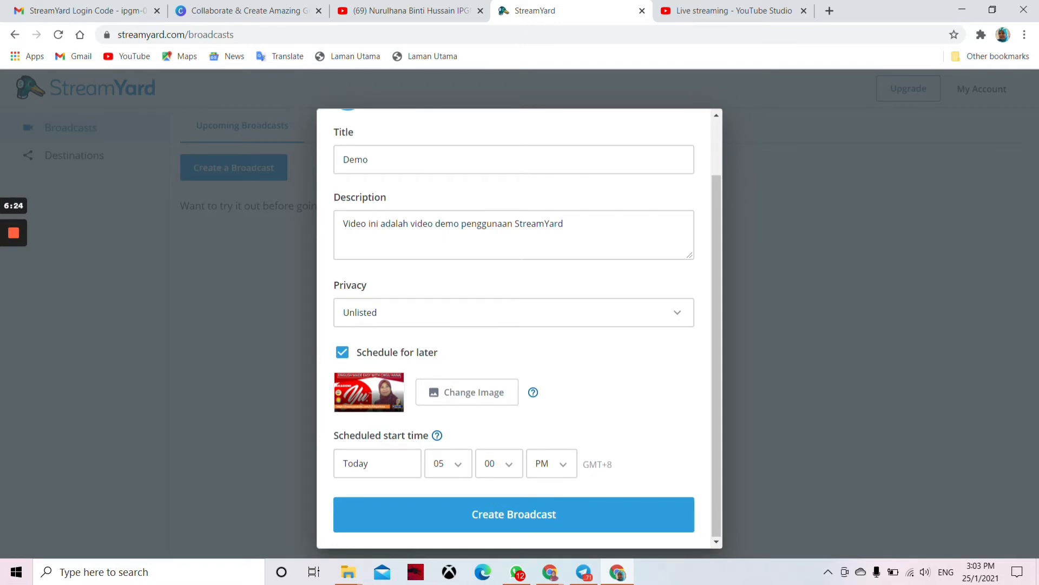
Step: Set the start to January 29 at 05 PM and create the Demo broadcast
click(380, 464)
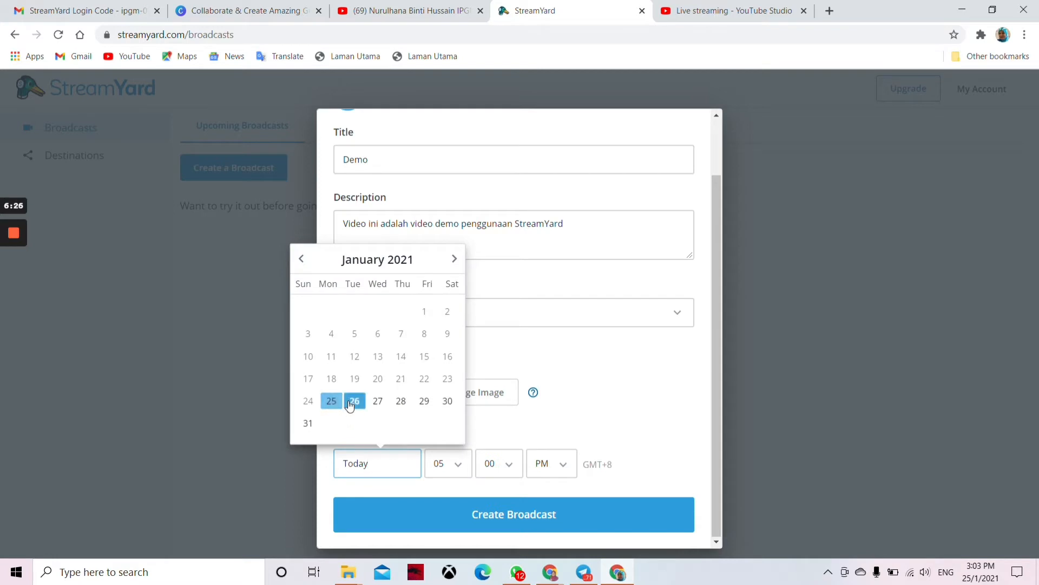
click(425, 400)
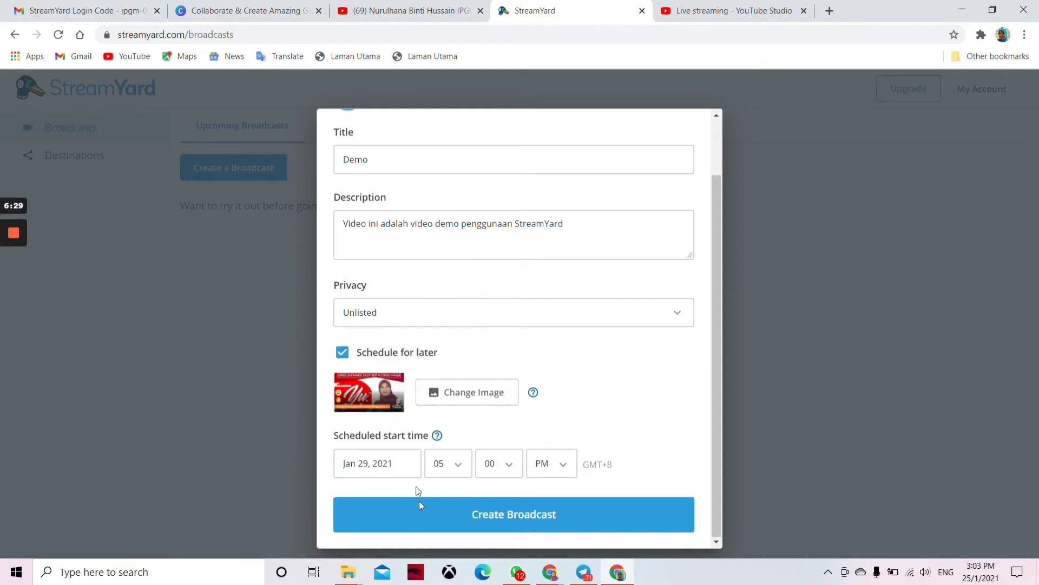
click(455, 468)
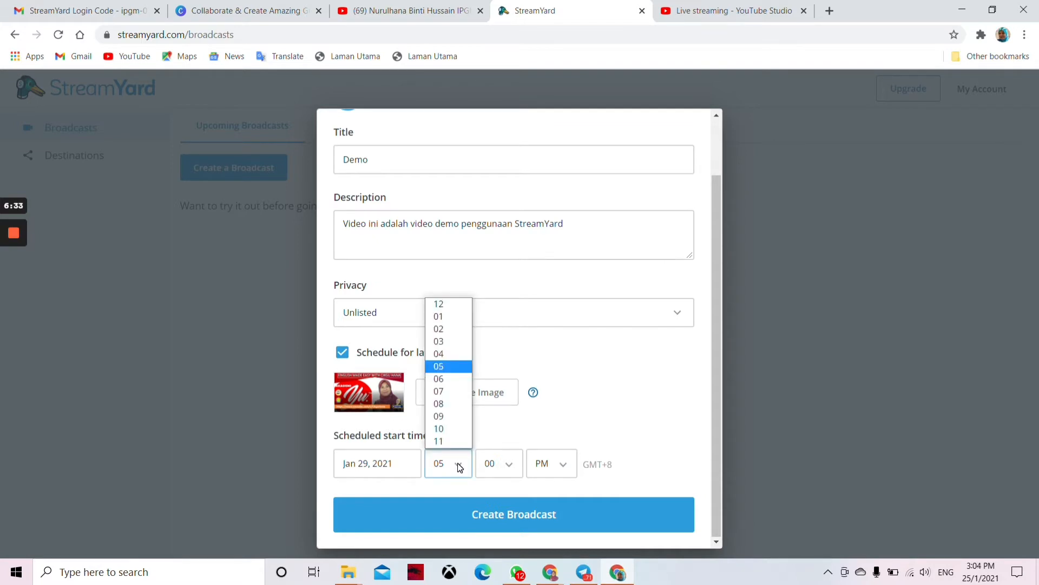
click(447, 366)
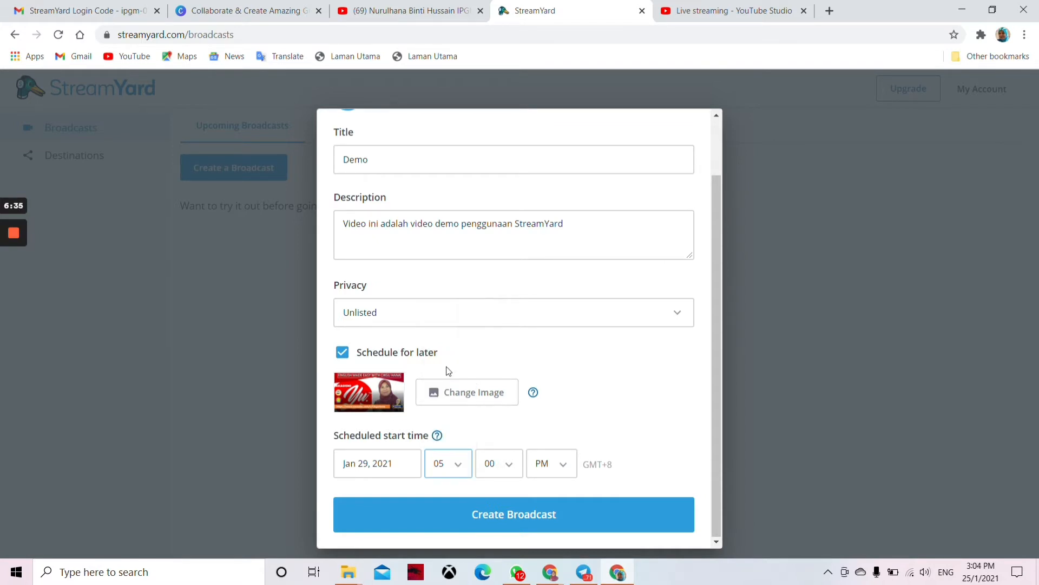
click(513, 514)
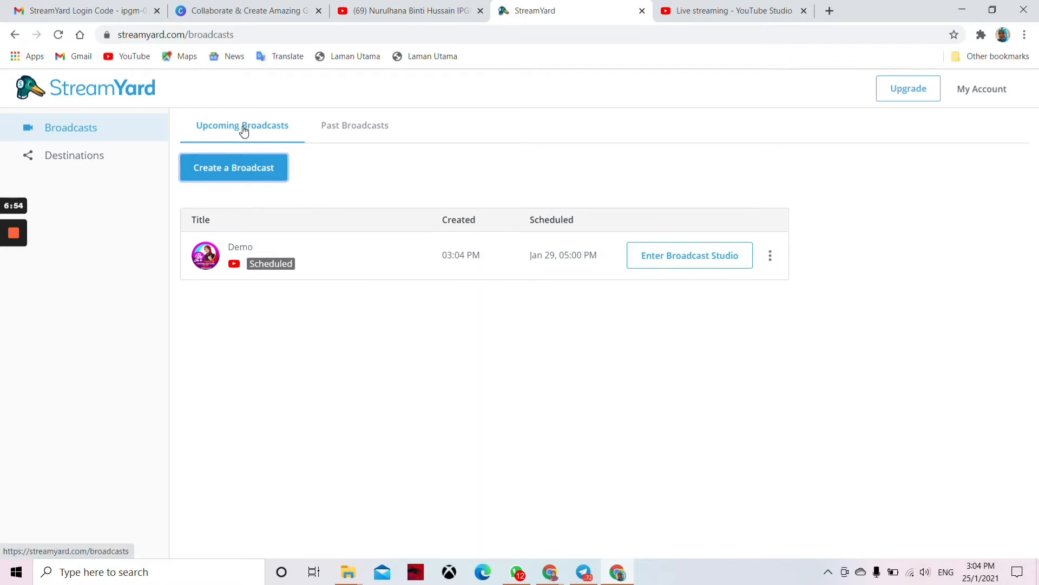
click(231, 168)
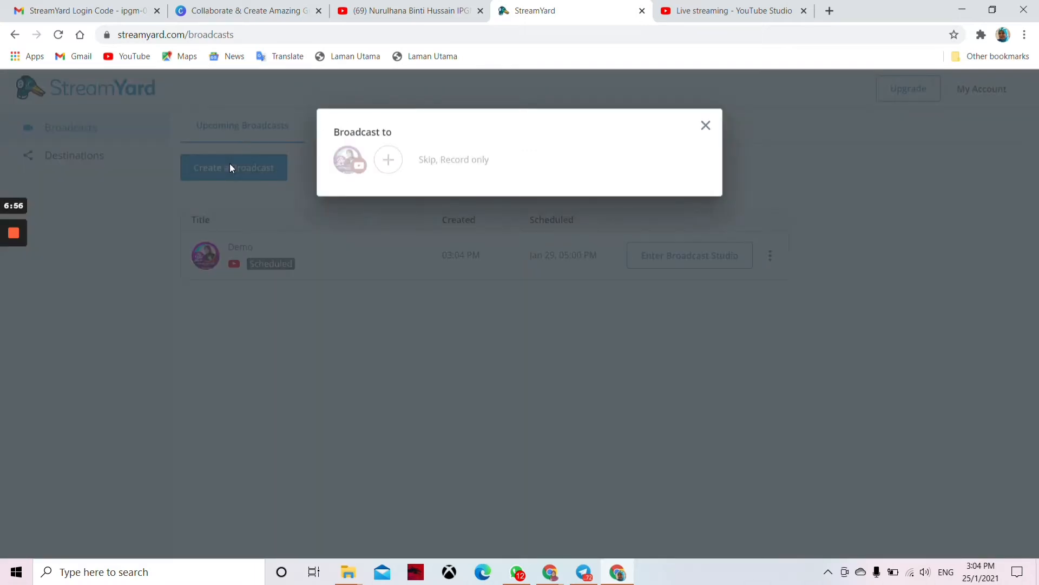
click(358, 168)
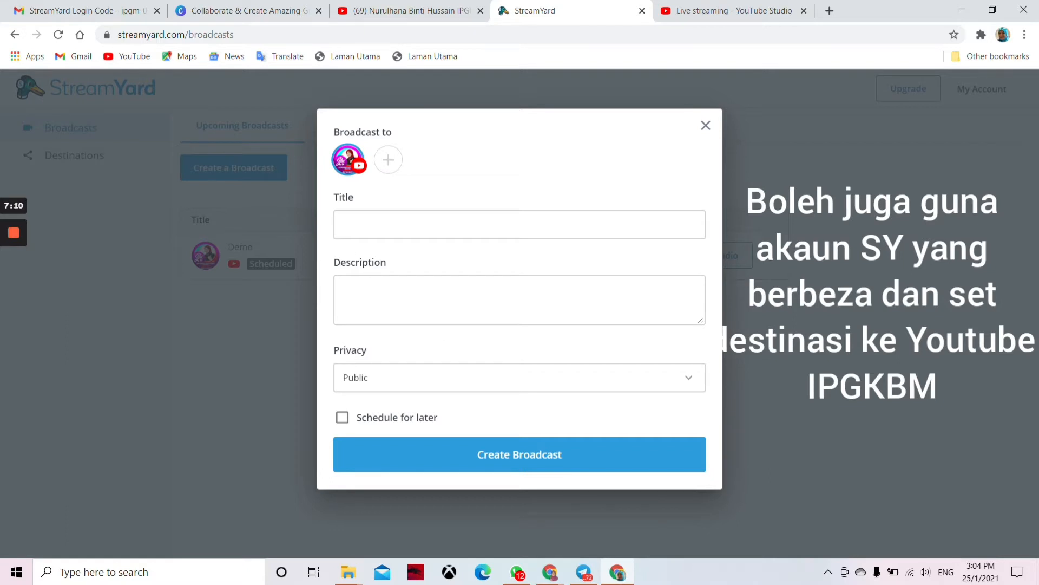
click(518, 236)
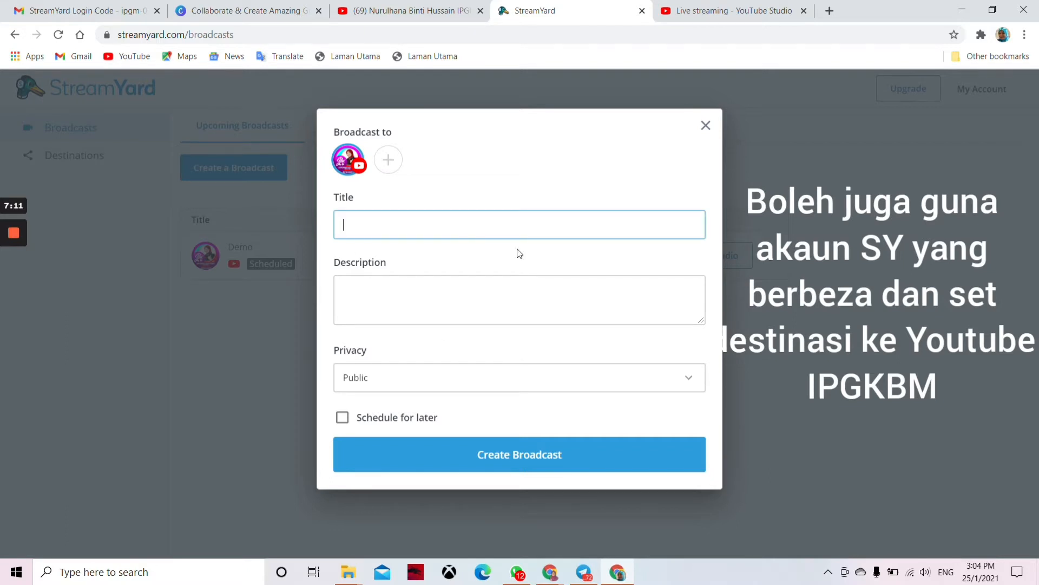
click(344, 420)
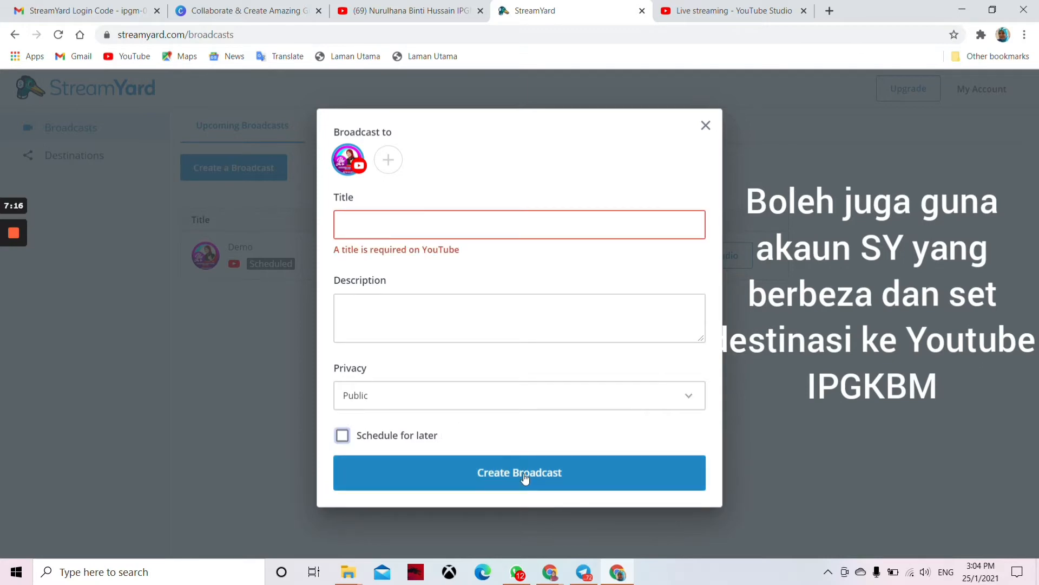
click(706, 125)
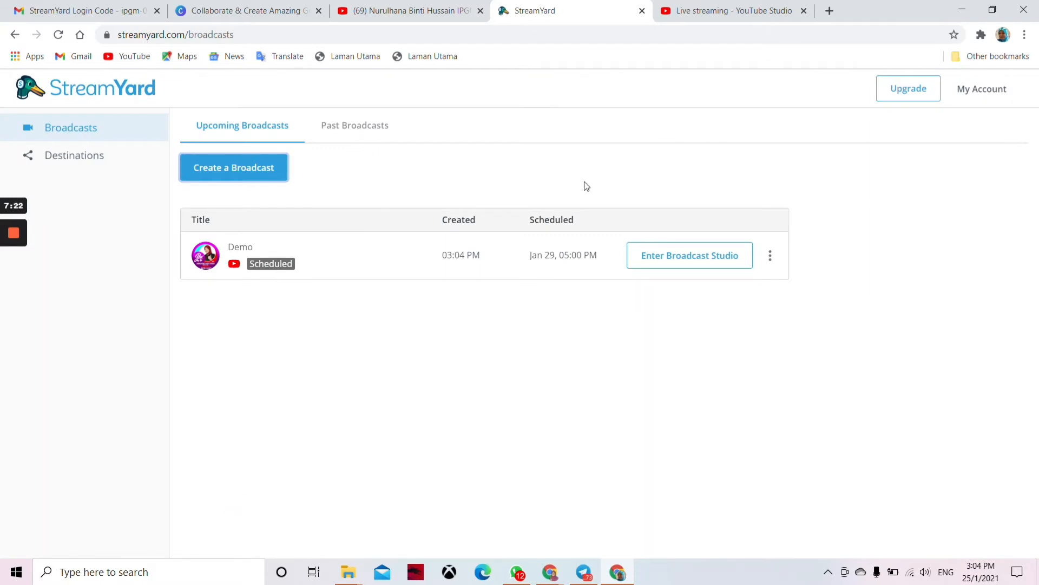
click(693, 257)
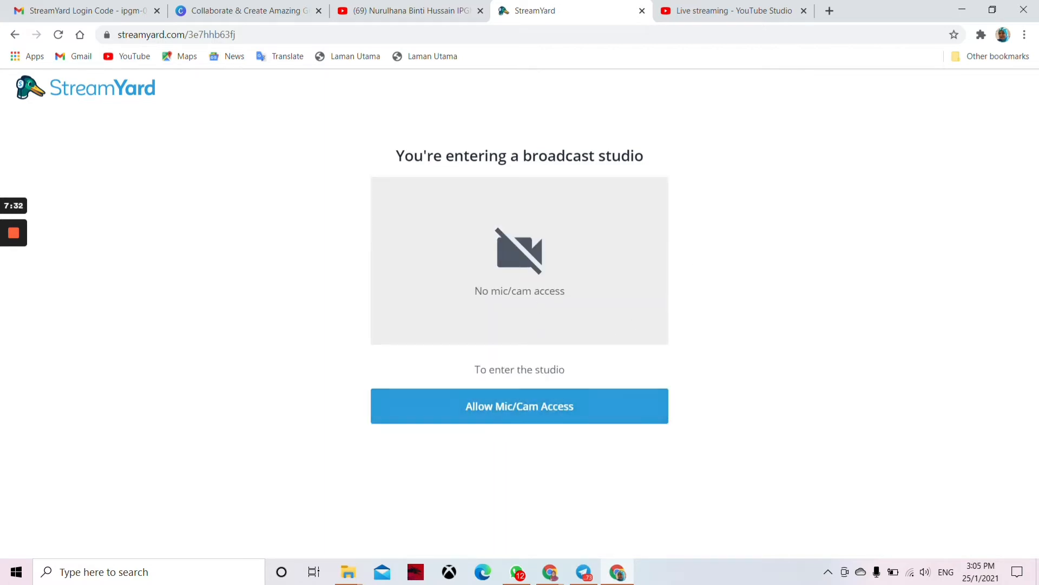
Step: Allow the studio and browser to use the microphone and camera
click(523, 411)
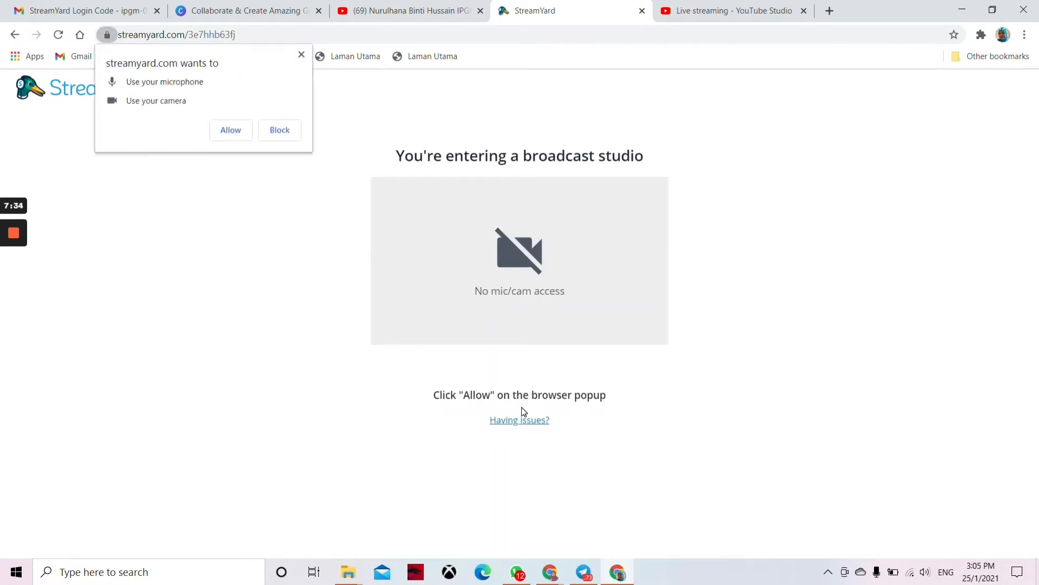
click(236, 135)
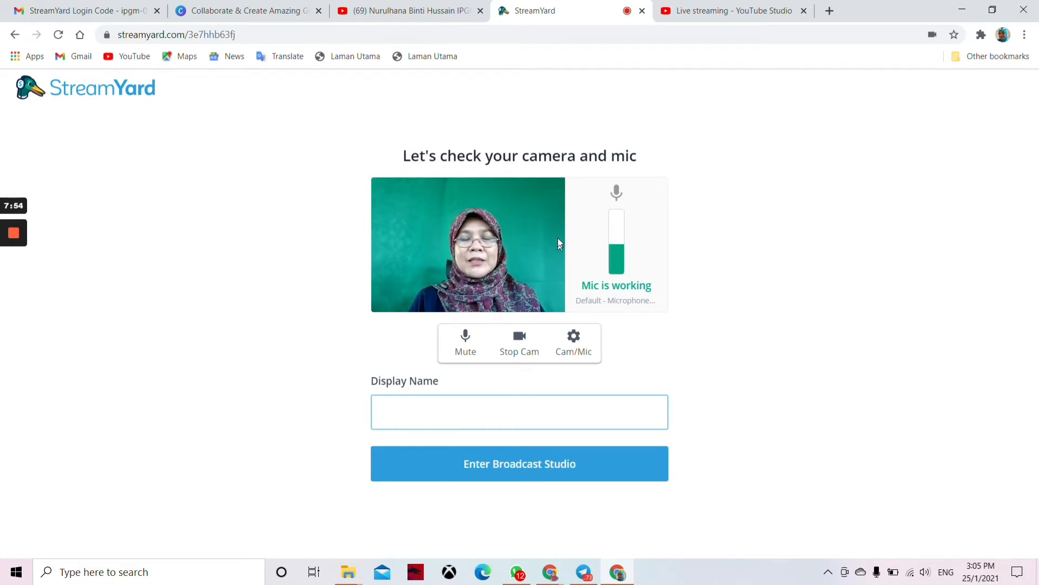
Step: Get the camera on with the microphone unmuted, then bring up the Cam/Mic settings
click(520, 339)
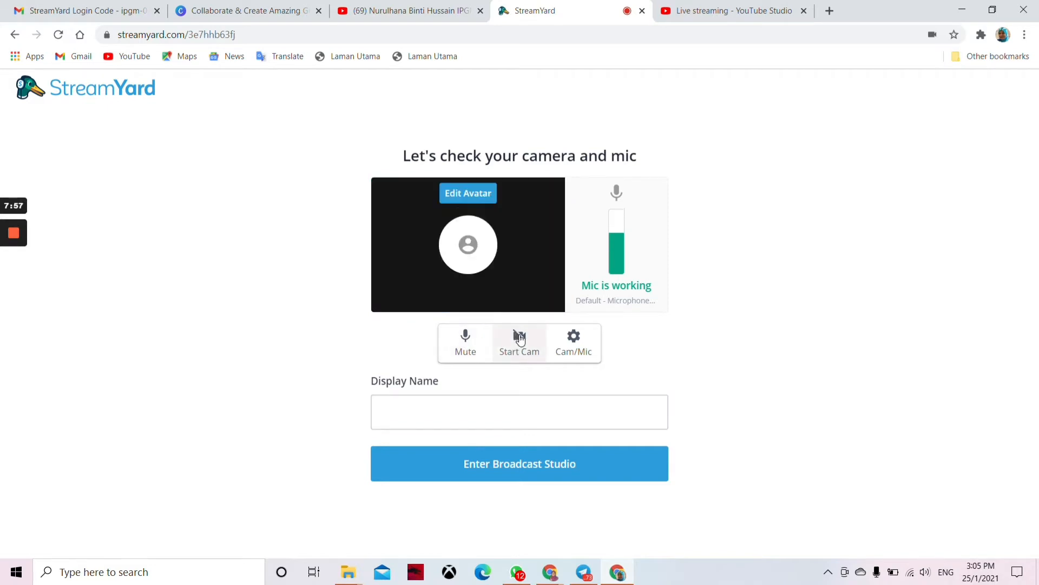
click(465, 340)
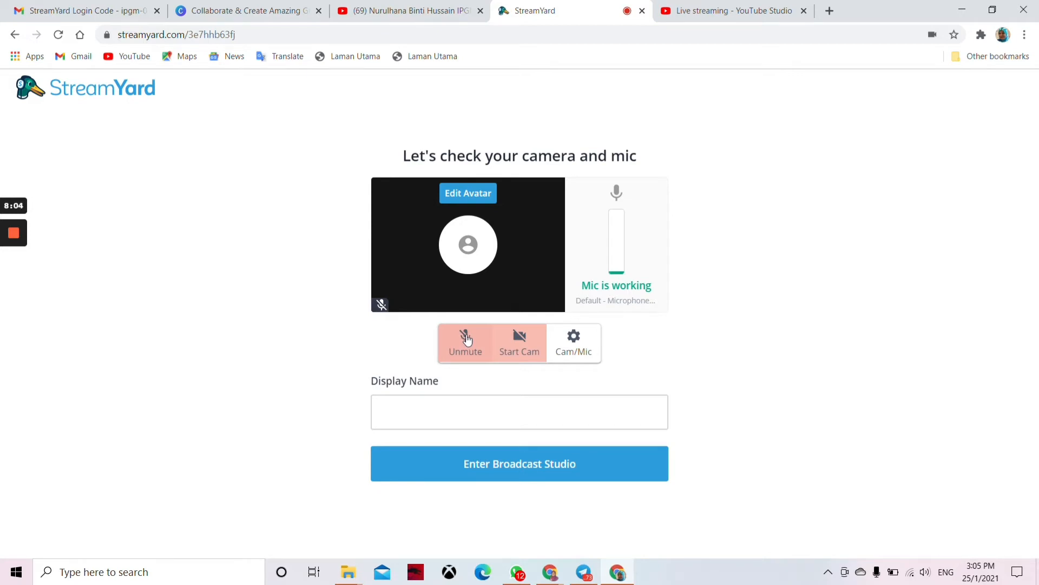
click(522, 339)
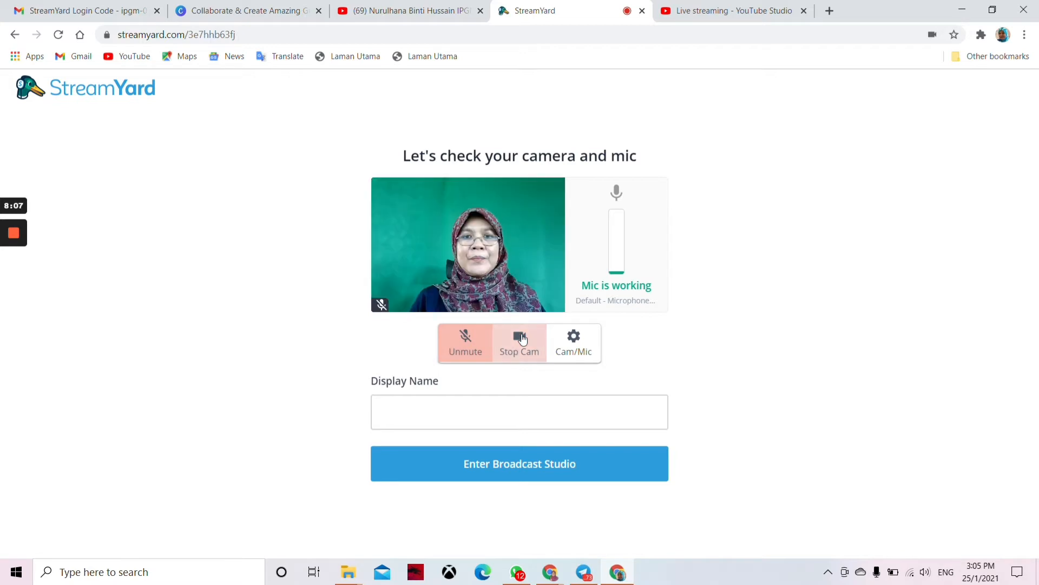
click(462, 340)
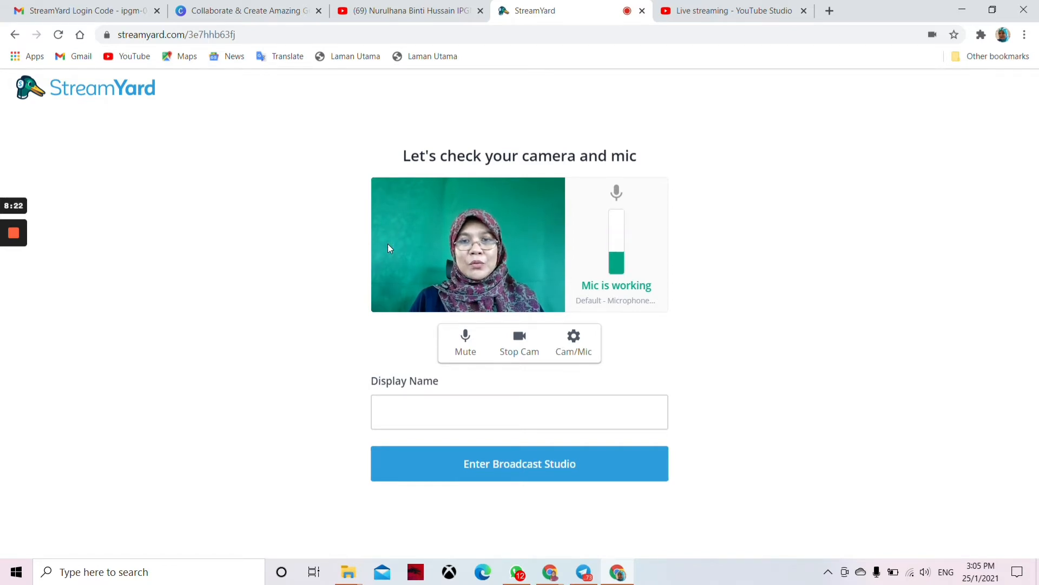
click(573, 345)
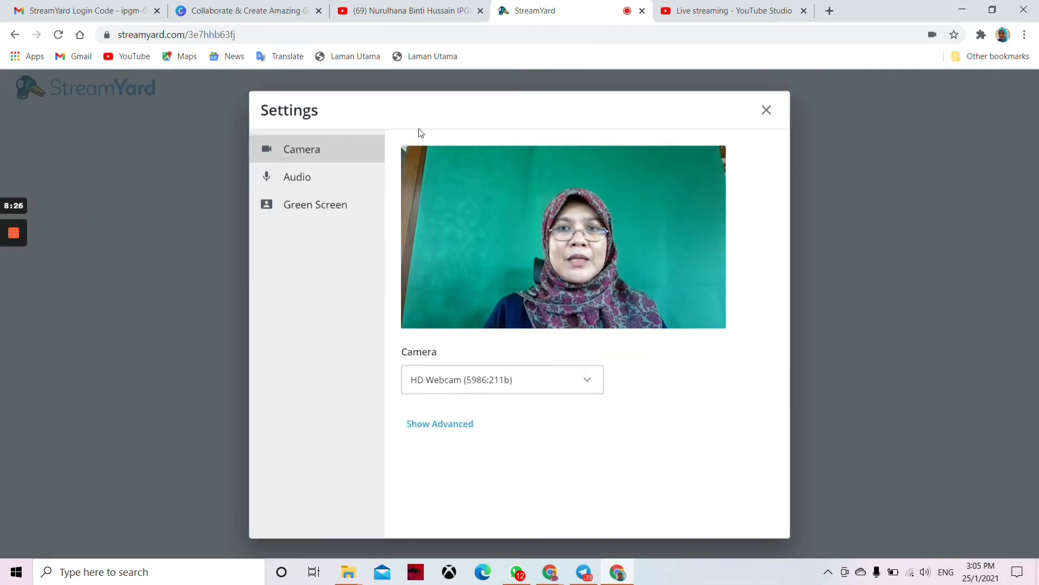
Step: Enable green screen in the camera settings and apply the living-room virtual background
click(766, 110)
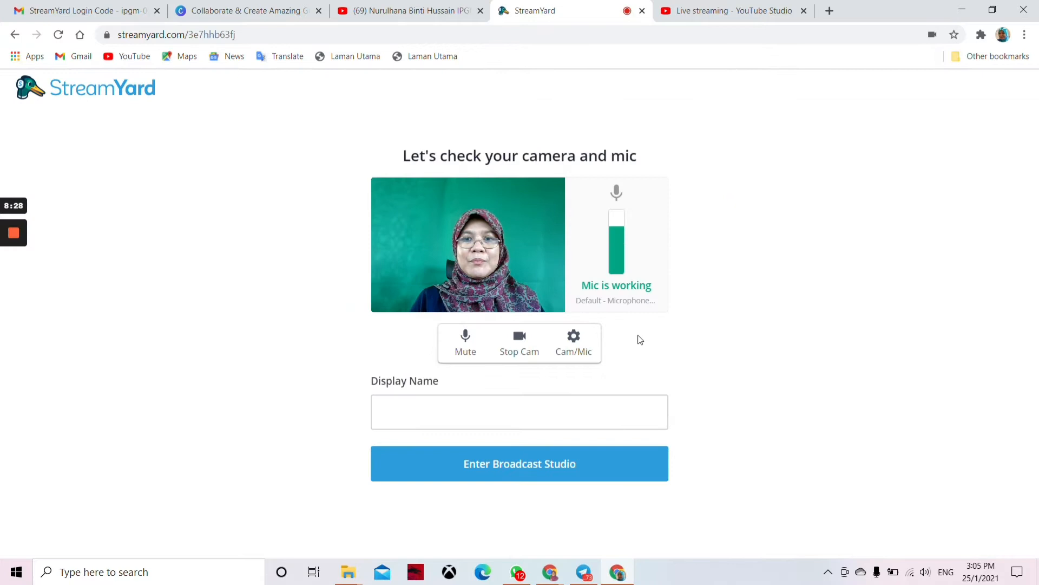
click(574, 340)
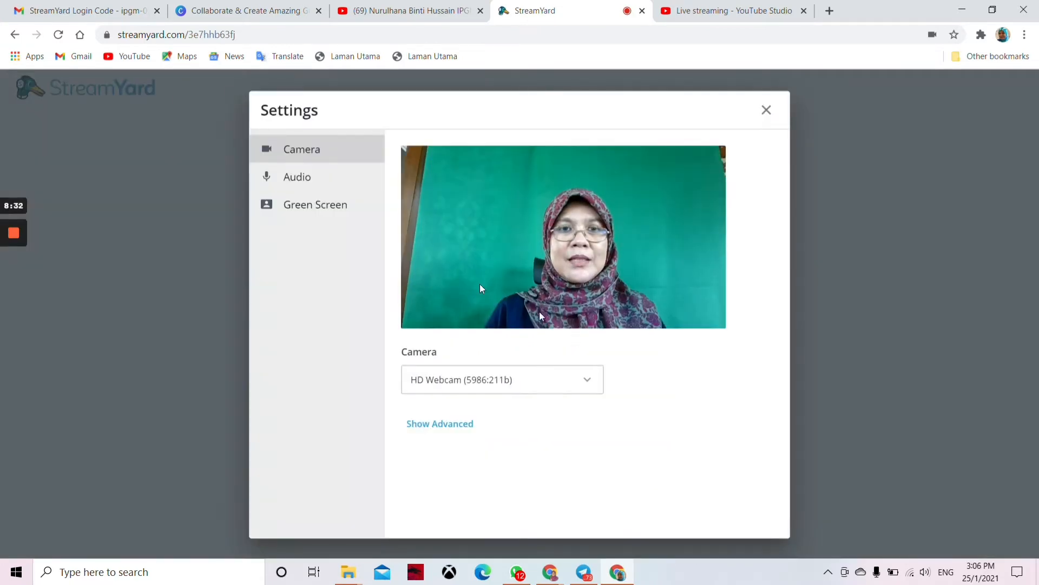
click(329, 210)
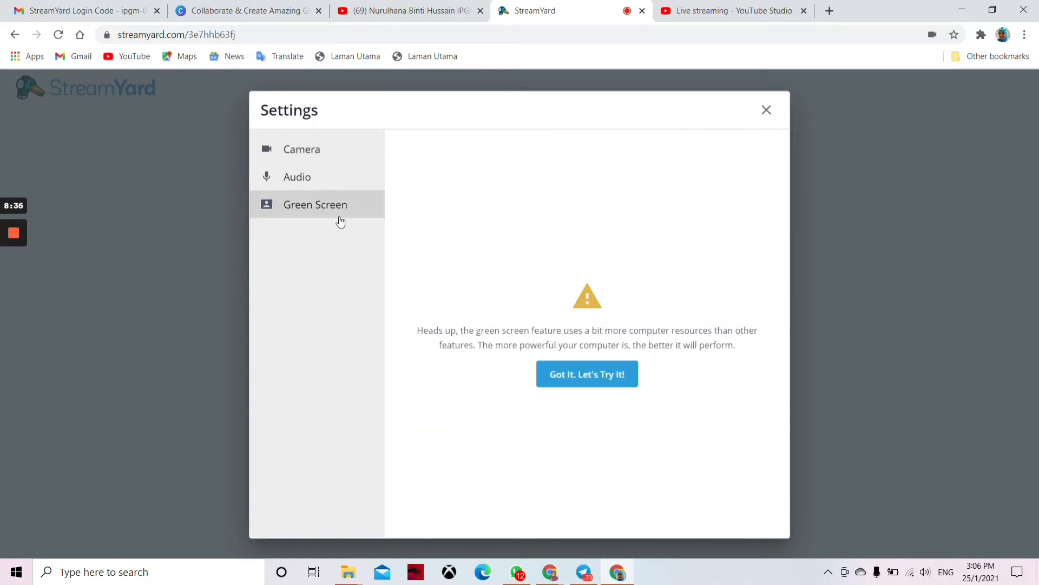
click(584, 378)
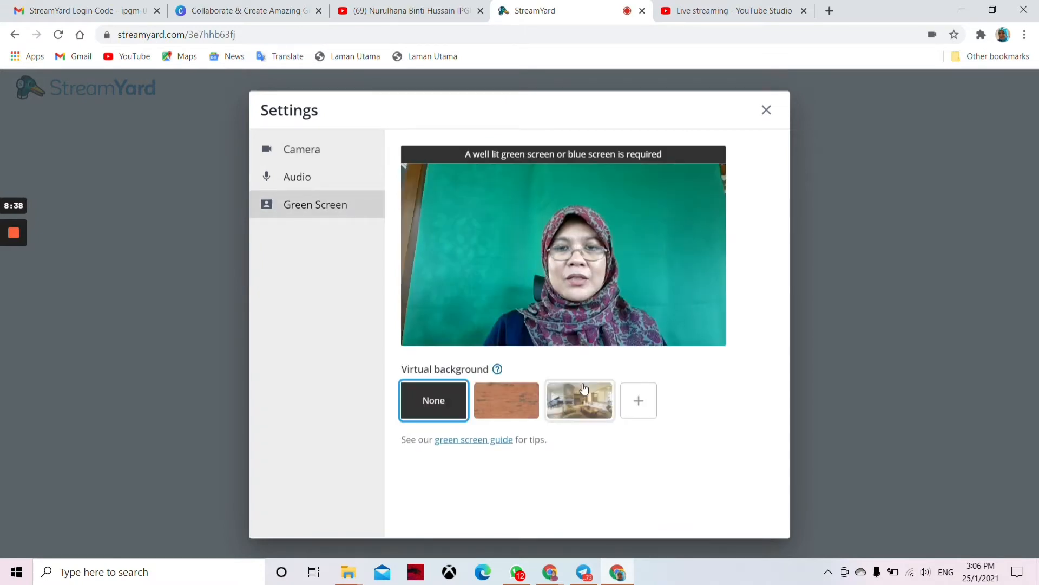
click(573, 404)
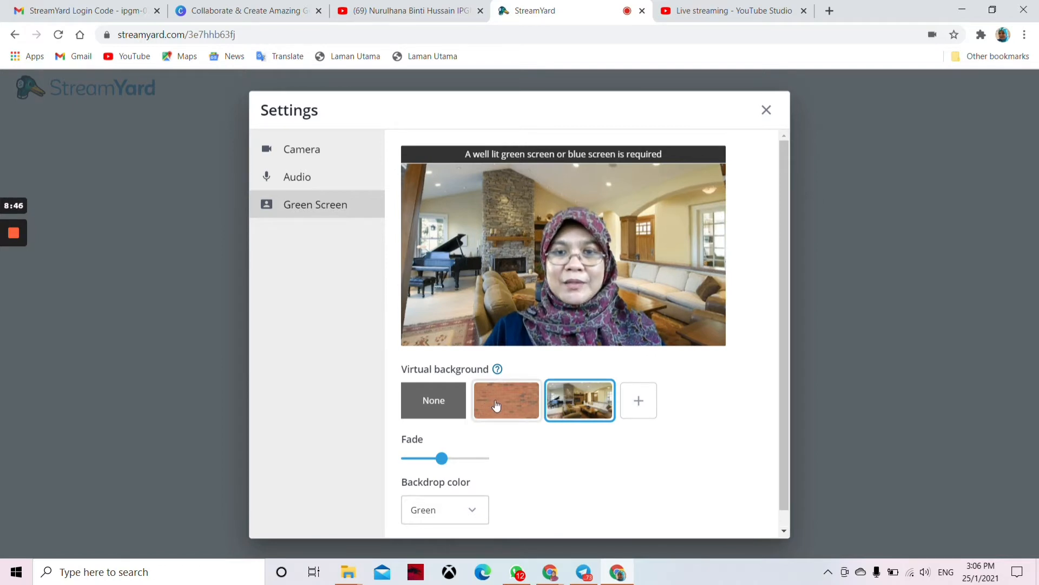
click(639, 401)
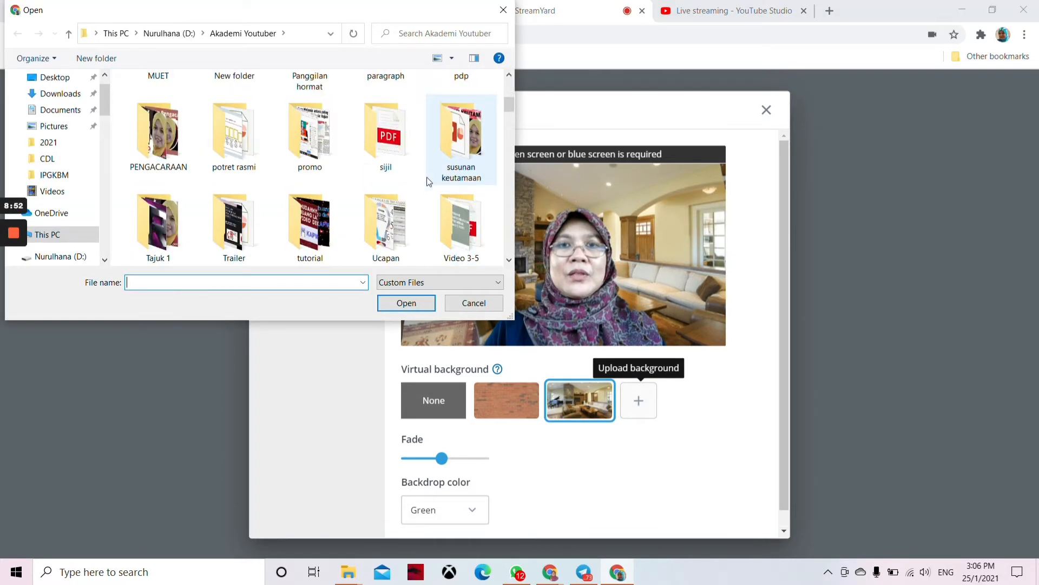
Step: Upload image file 4 and save it as the camera's virtual background
scroll(429, 182, down, 3)
click(468, 138)
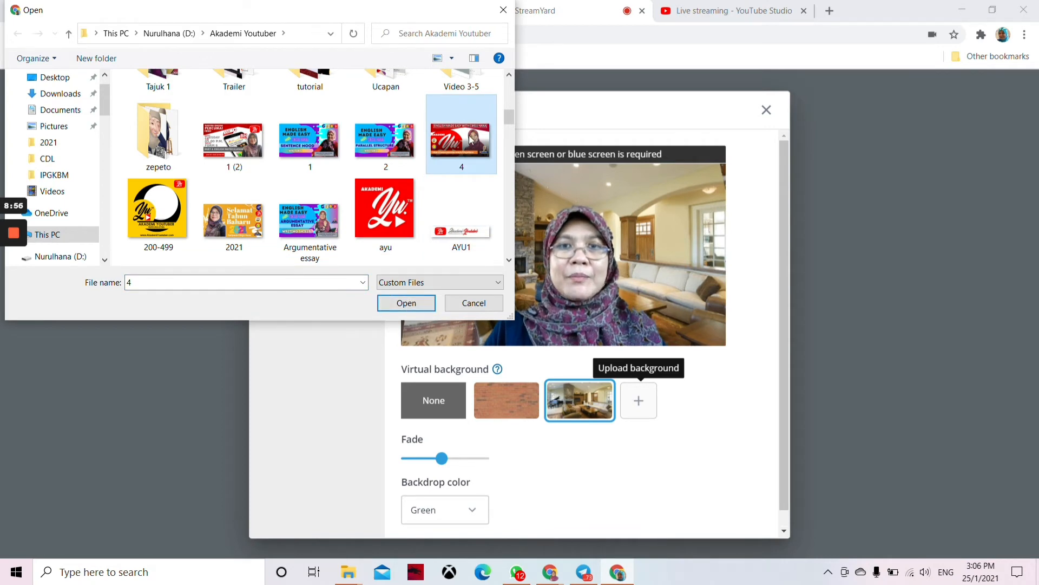
click(405, 303)
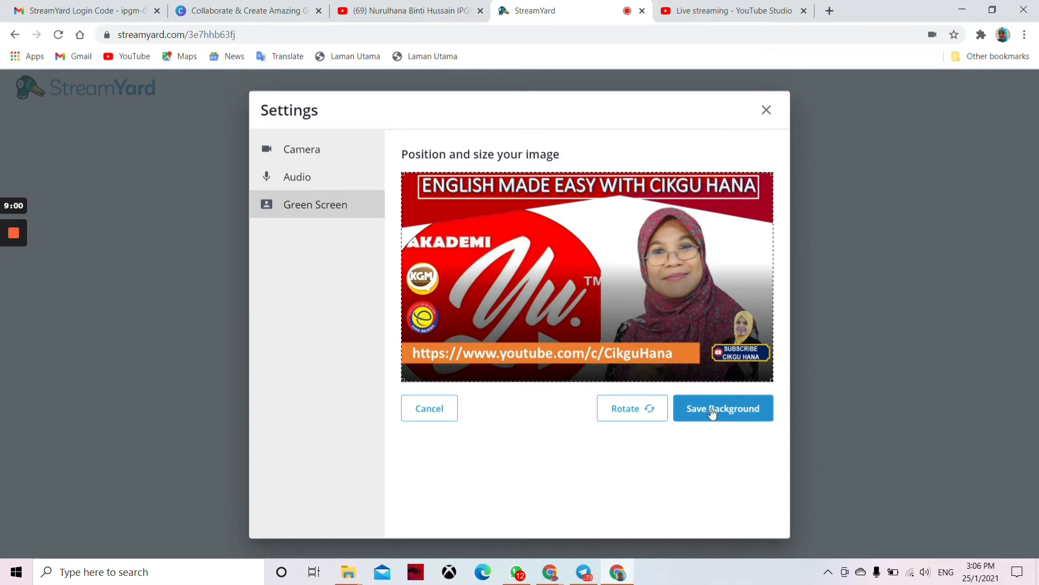
click(719, 414)
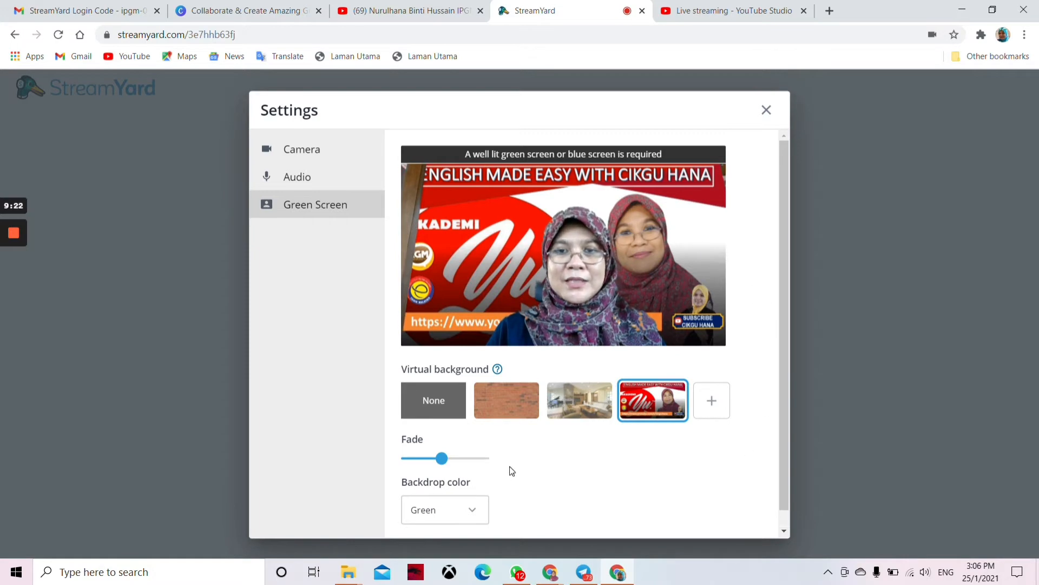
Step: Close Settings, enter your display name, and go into the Demo broadcast studio
click(767, 111)
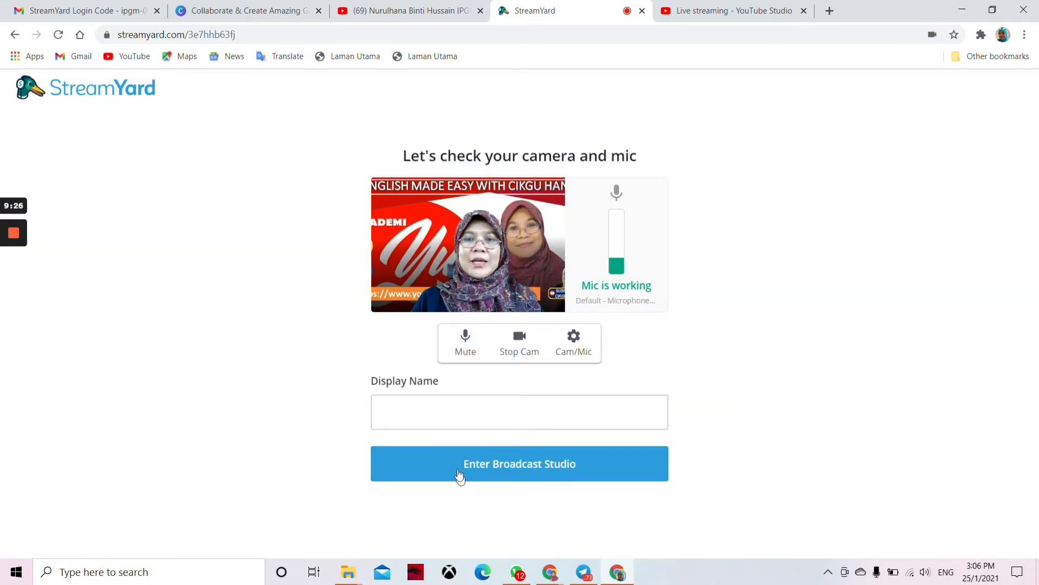
click(379, 411)
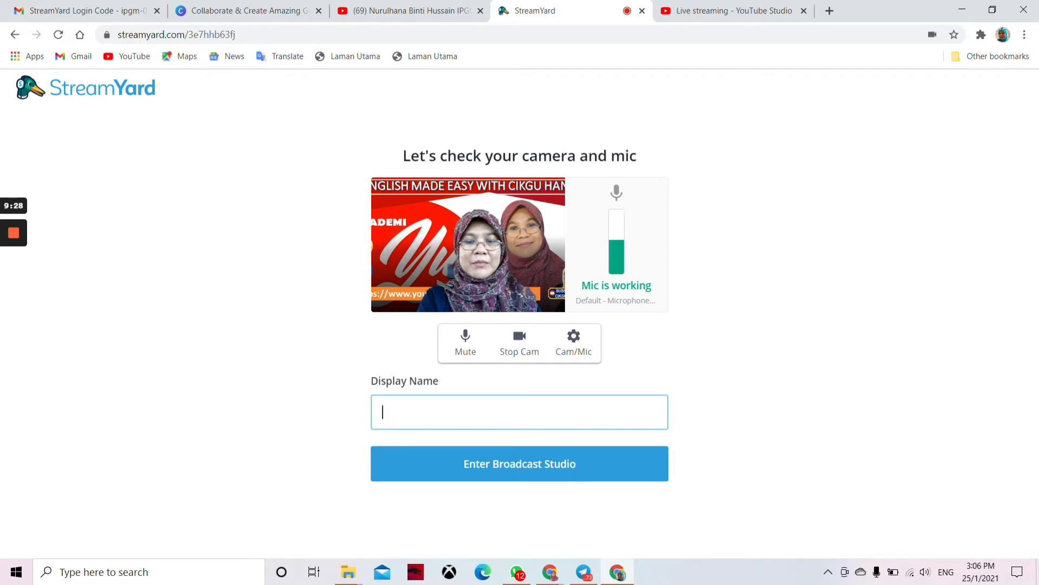
text(N)
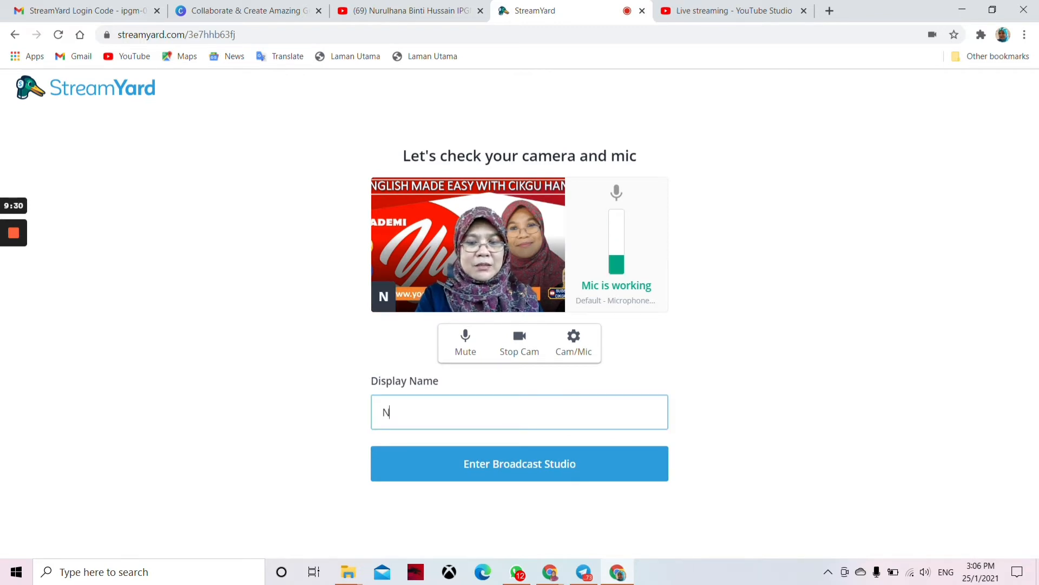
text(urulhan)
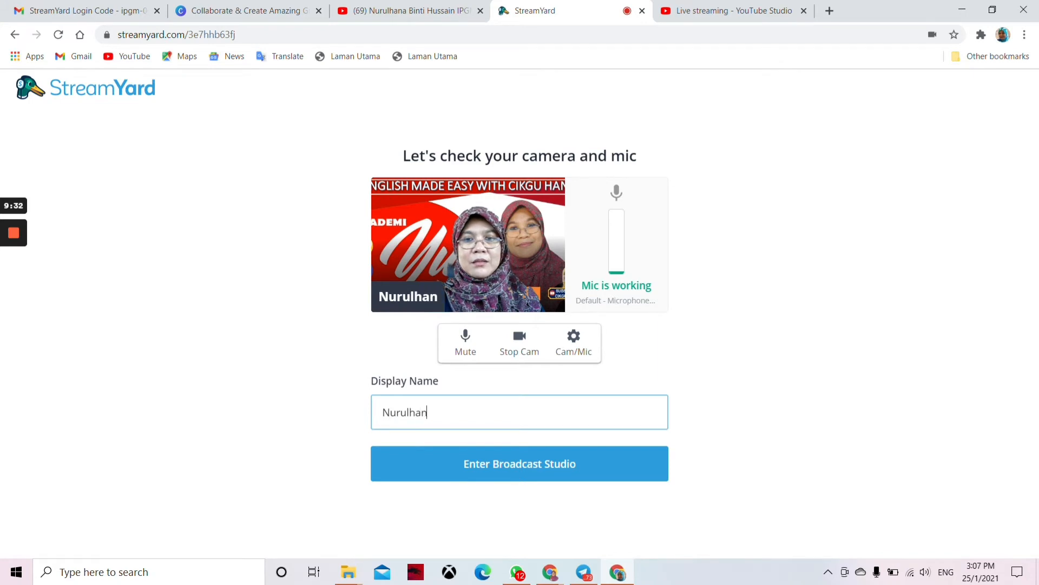
text(a)
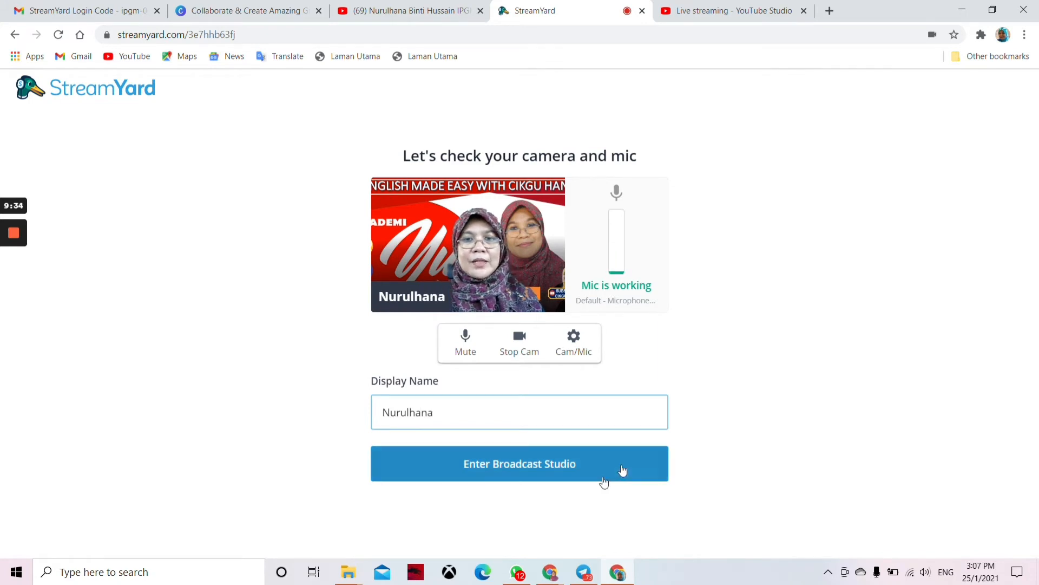
click(543, 466)
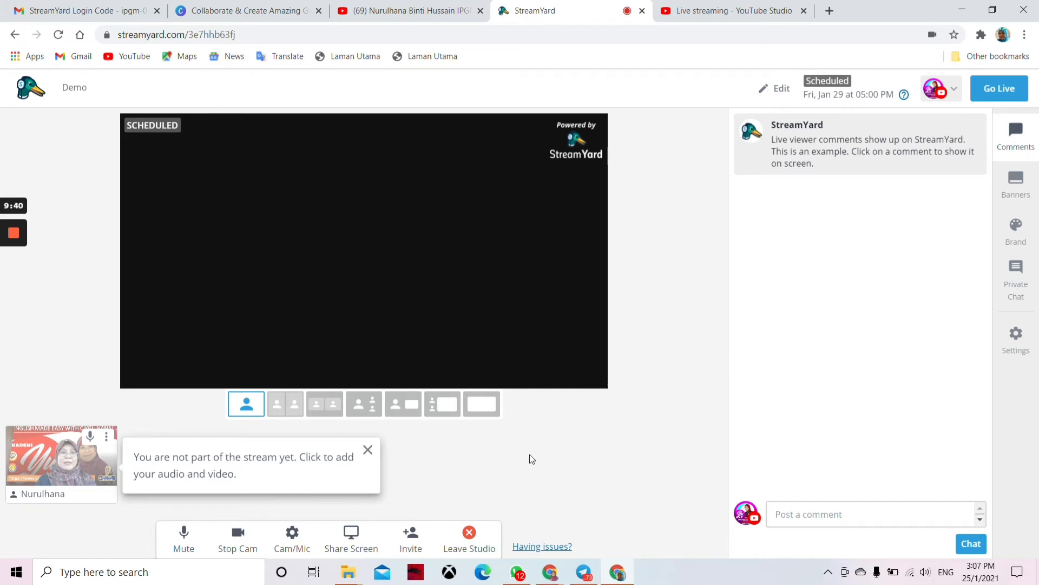
Step: Dismiss the not-in-stream notice and add your camera feed to the stream
click(369, 449)
mouse_move(42, 466)
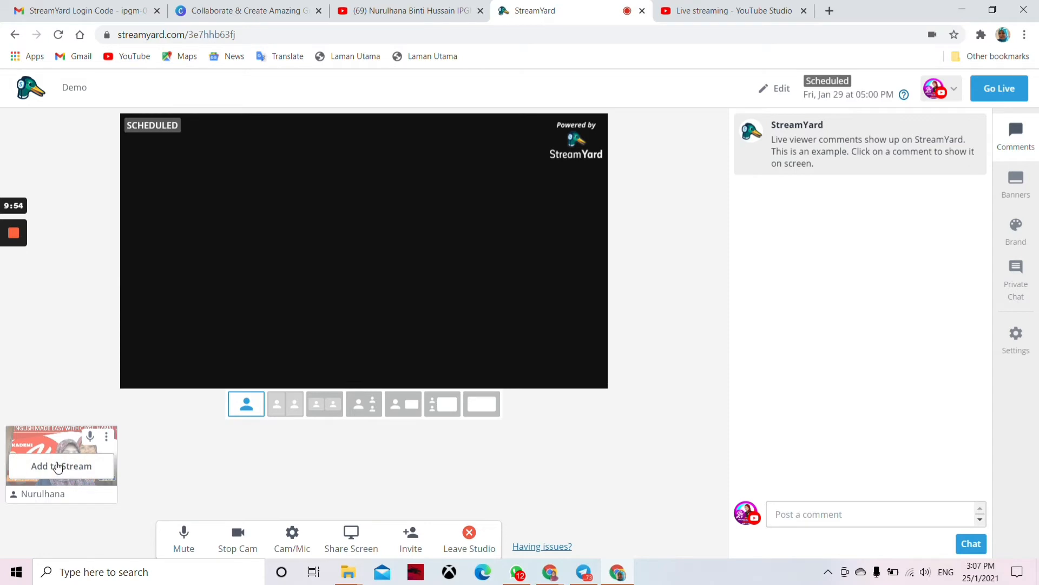
click(59, 468)
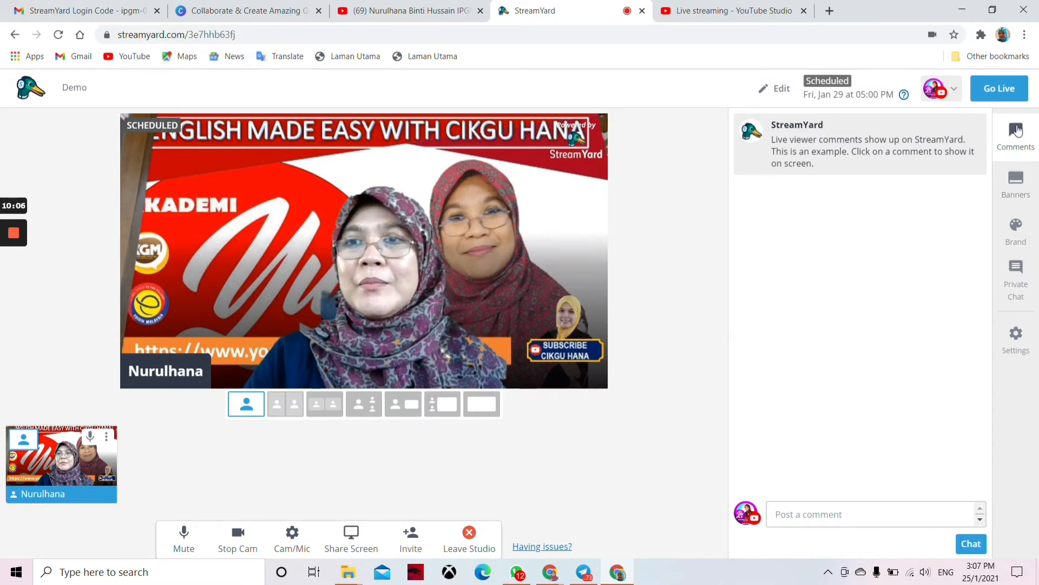
mouse_move(854, 133)
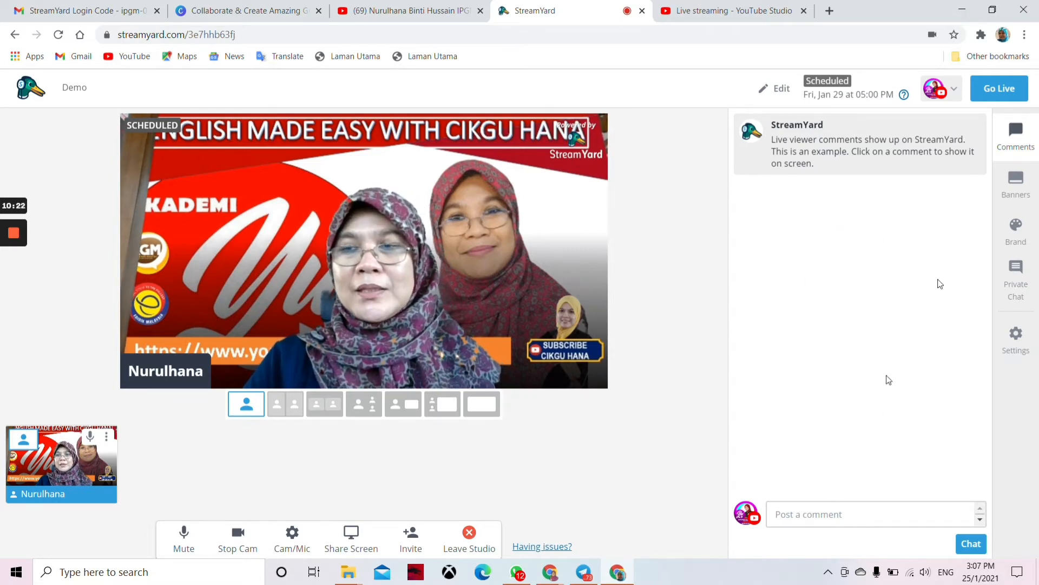
Step: Show the first example banner on the stage from the Banners list
click(1020, 187)
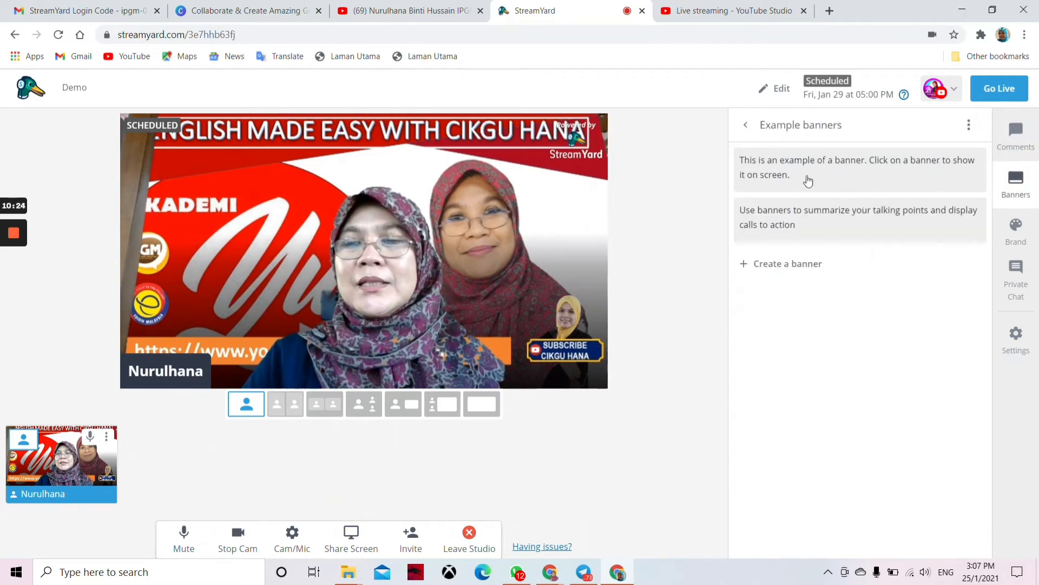
mouse_move(795, 169)
click(848, 169)
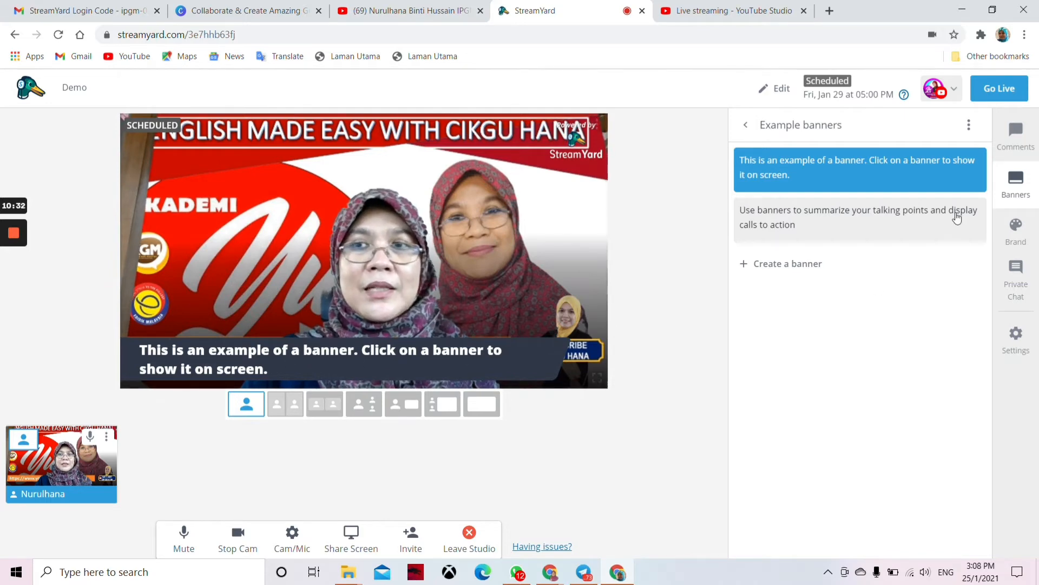
mouse_move(847, 173)
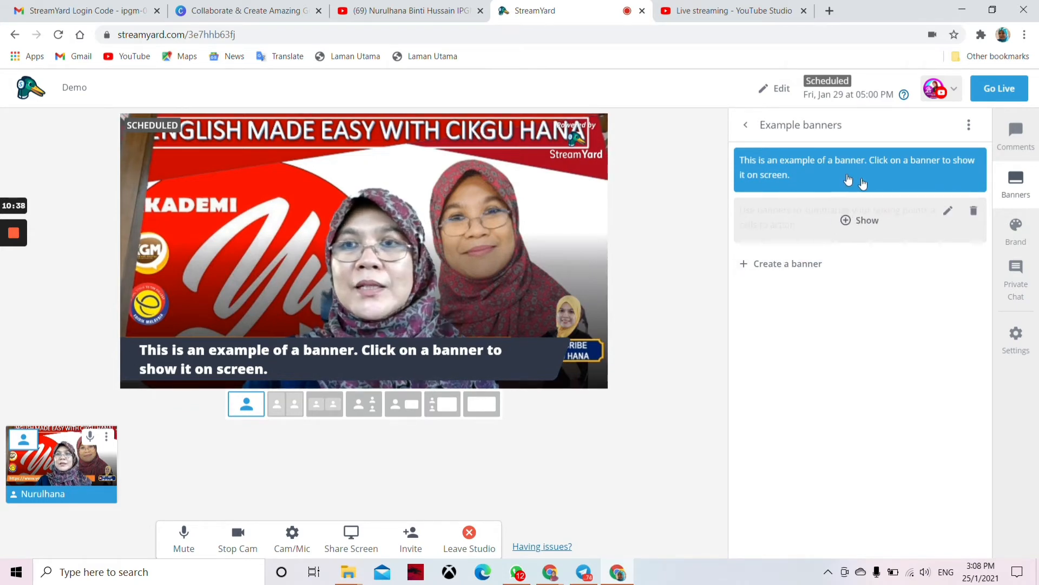
Step: Rewrite the second banner as 'Webinar anjuran JPPK IPG Kampus Bahasa Melayu' and make it a ticker
click(947, 211)
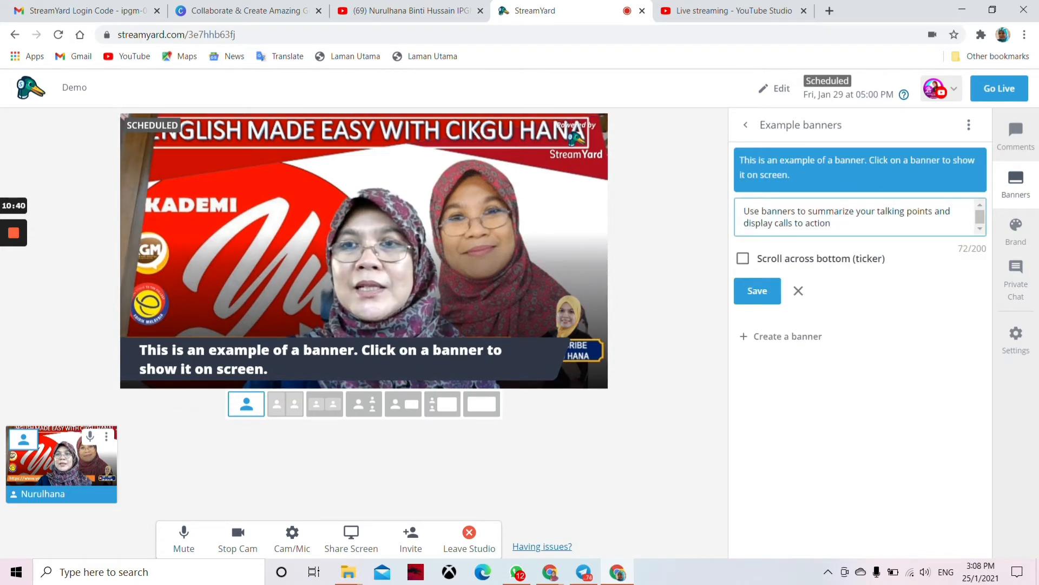
key(ctrl+a)
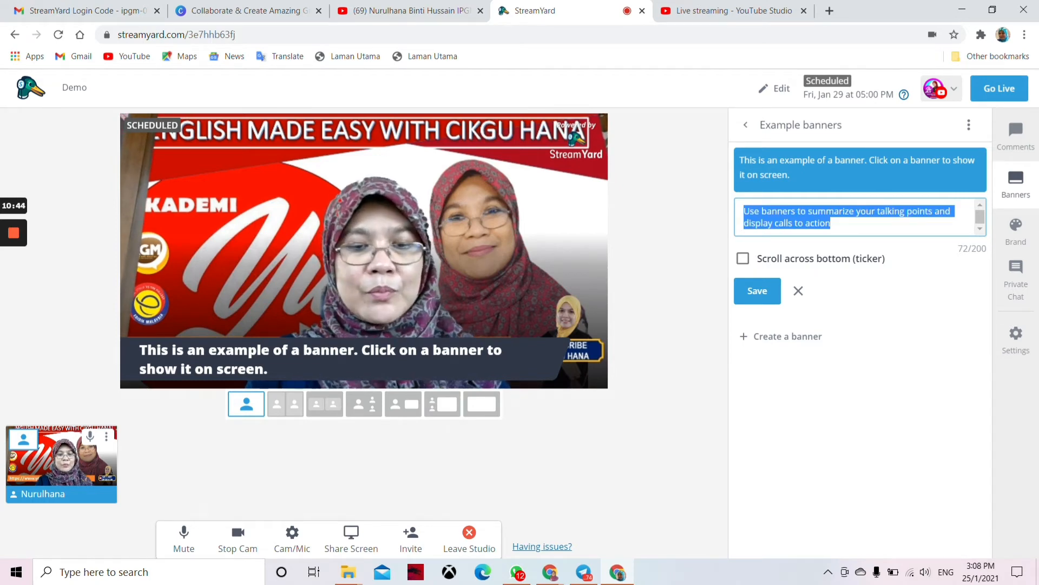
text(Webi)
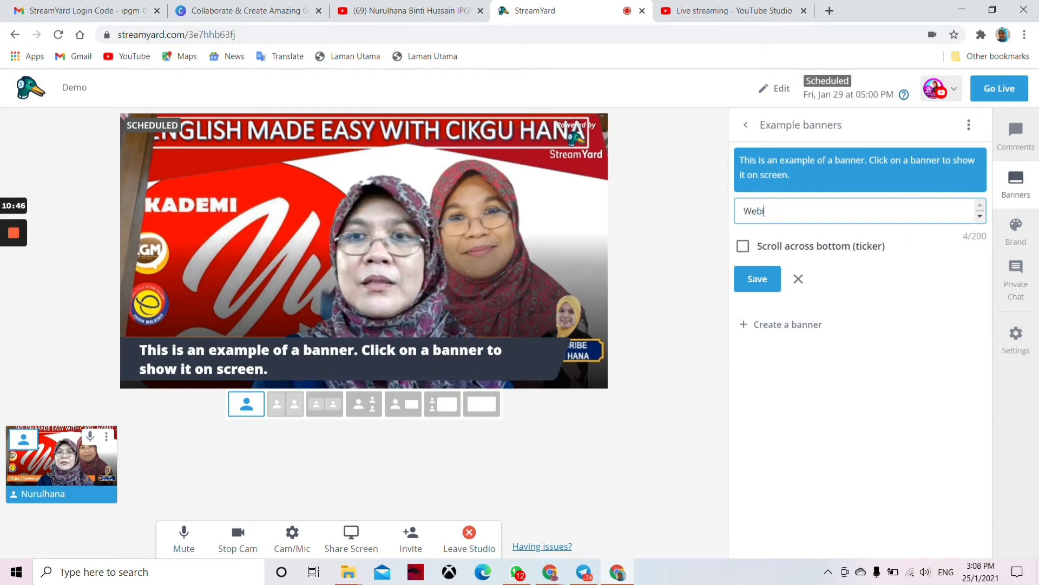
text(na)
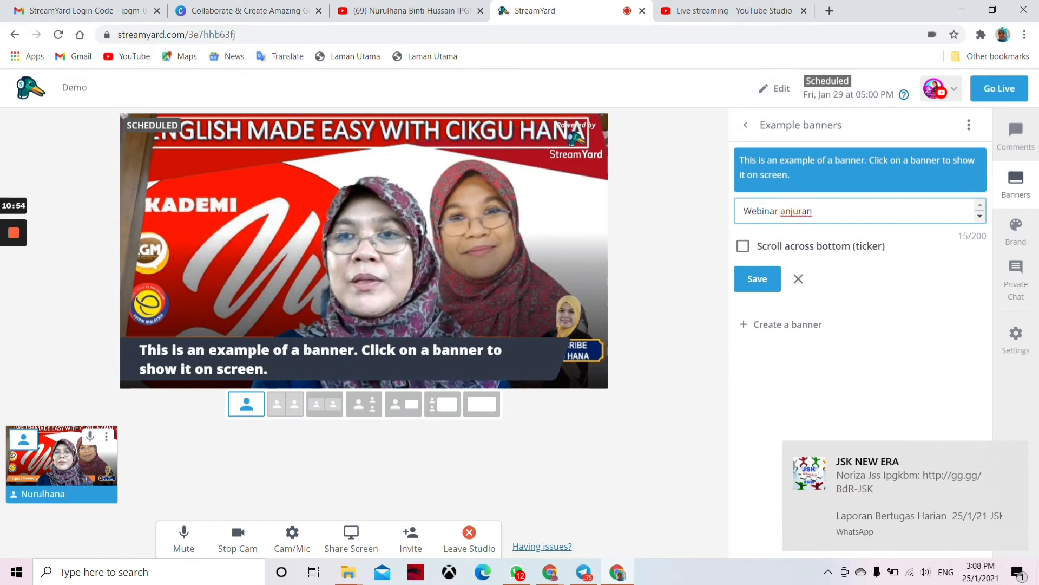
text(r anjuran)
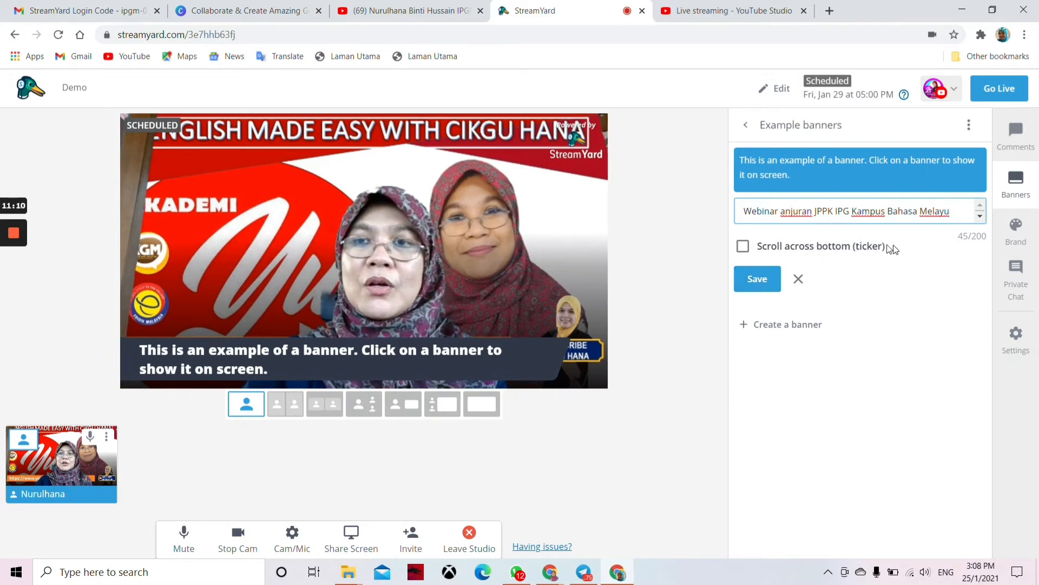
click(744, 247)
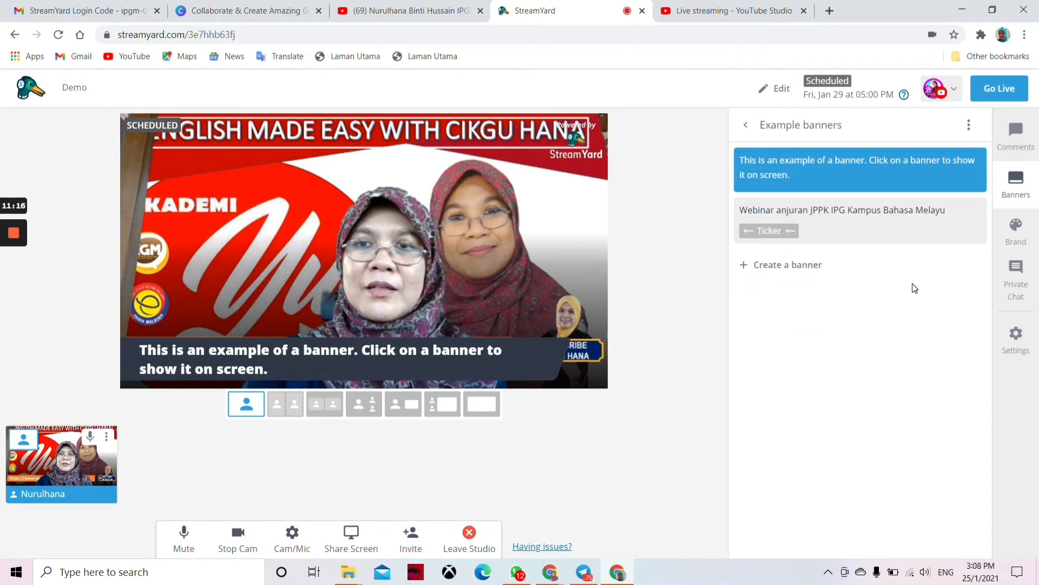
Step: Show the 'Webinar anjuran JPPK IPG Kampus Bahasa Melayu' ticker and hide the example banner
mouse_move(853, 224)
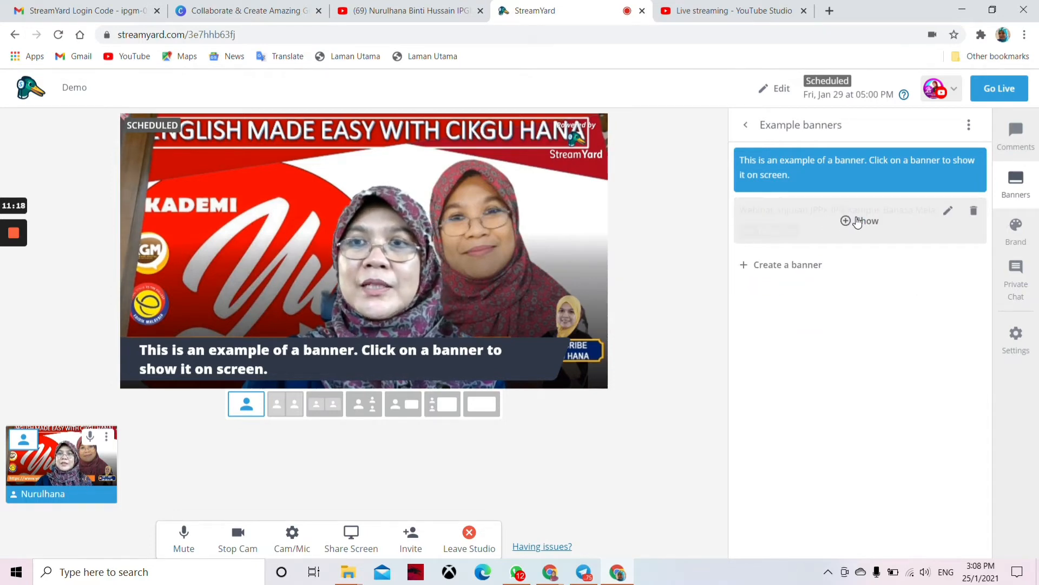
click(857, 221)
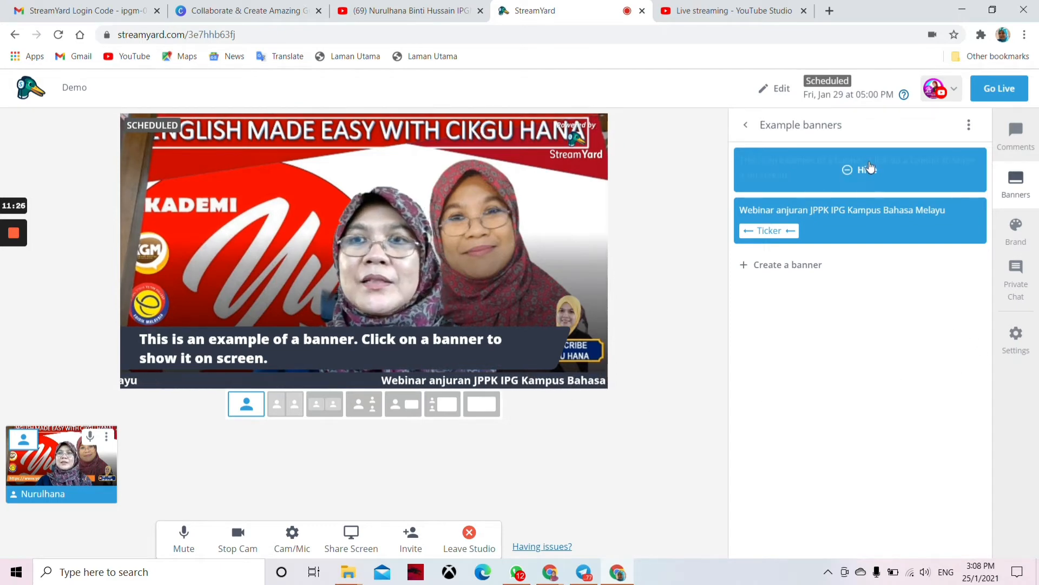
click(852, 170)
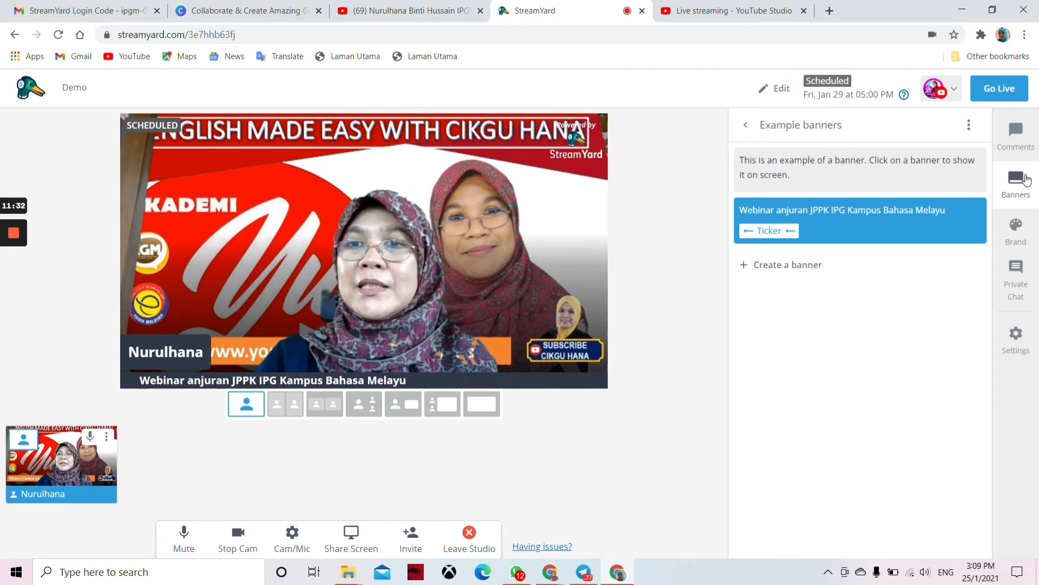
Step: In Brand settings, set the brand colour to crimson #a50934 so the name tag and ticker turn red
click(1015, 230)
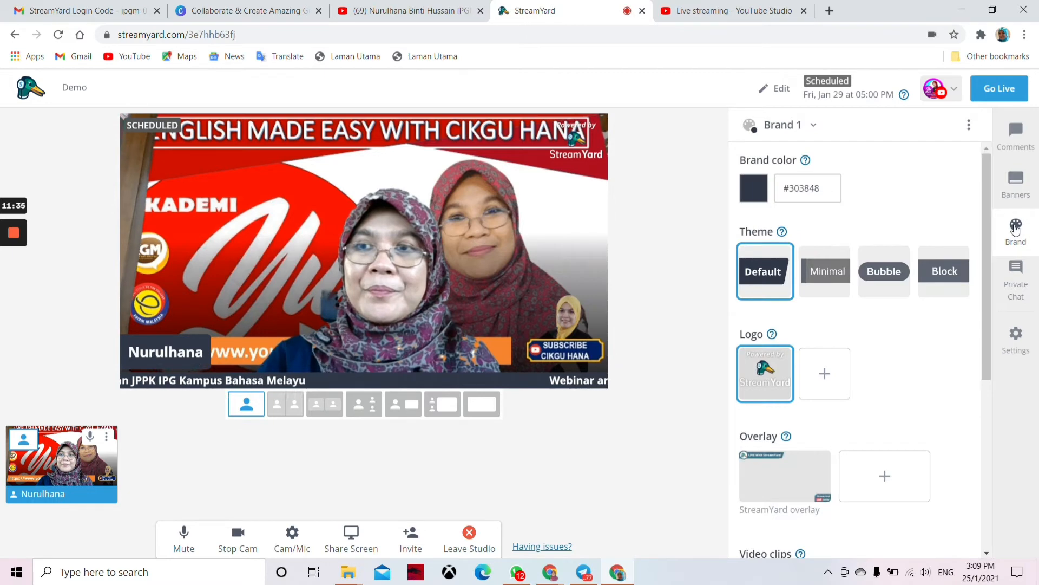
click(755, 192)
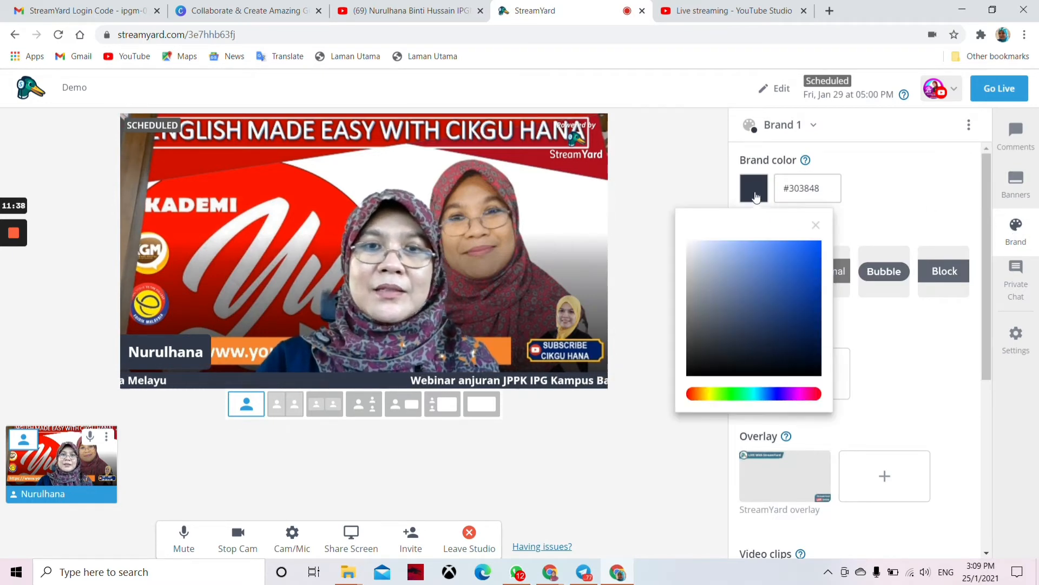
click(755, 394)
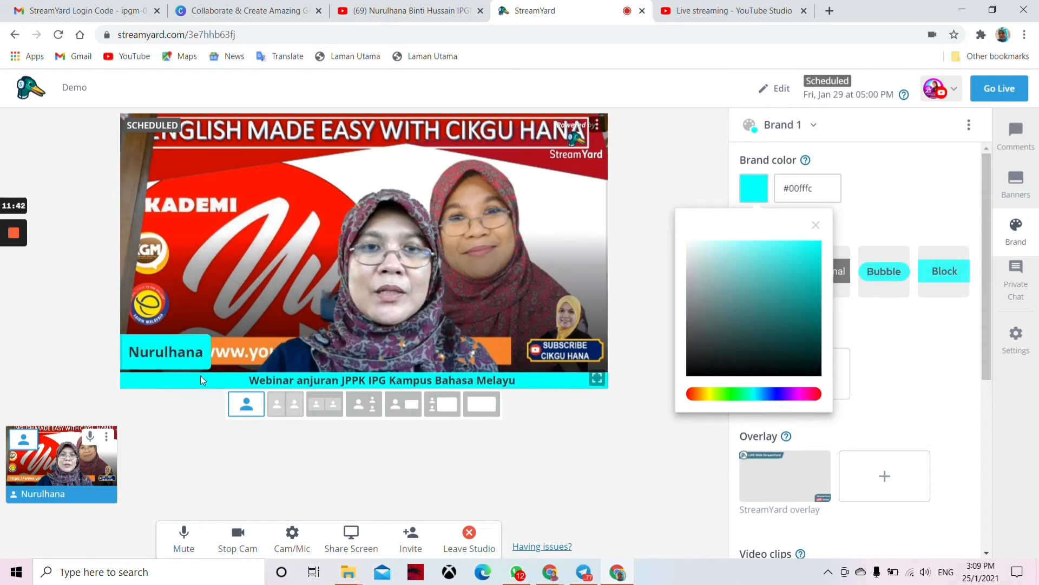
click(817, 395)
click(810, 318)
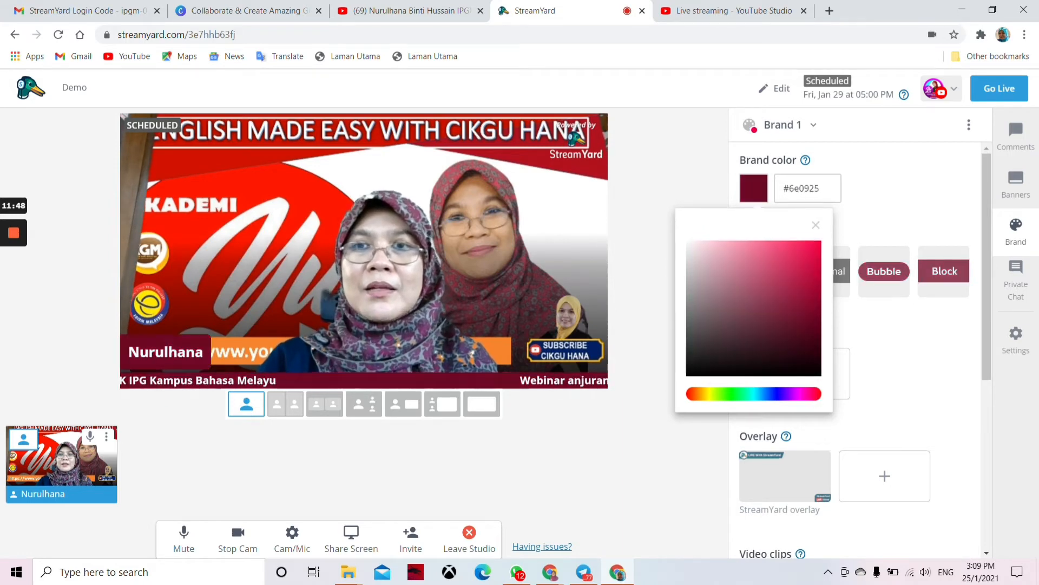
click(814, 288)
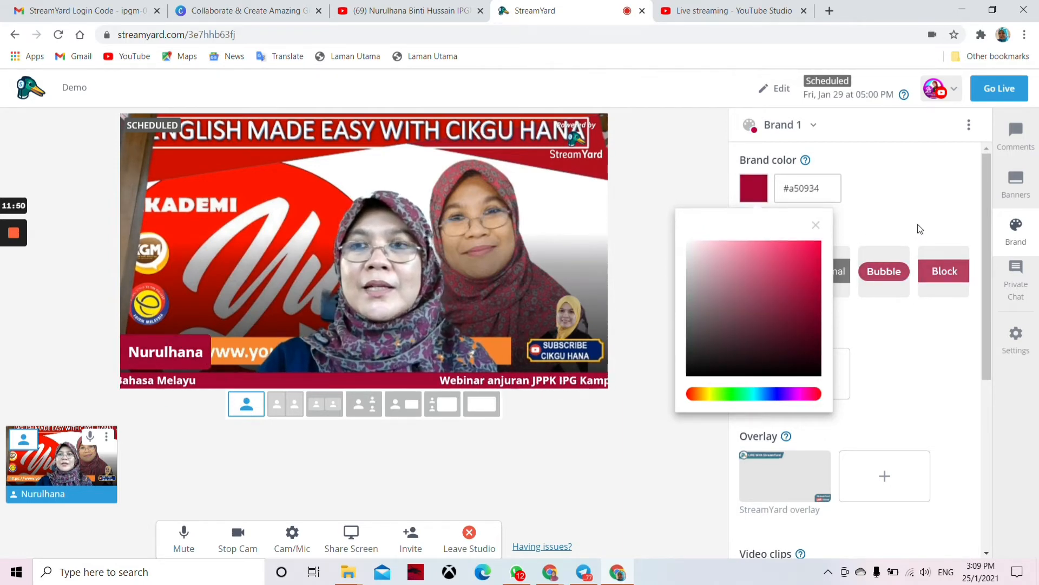
click(835, 371)
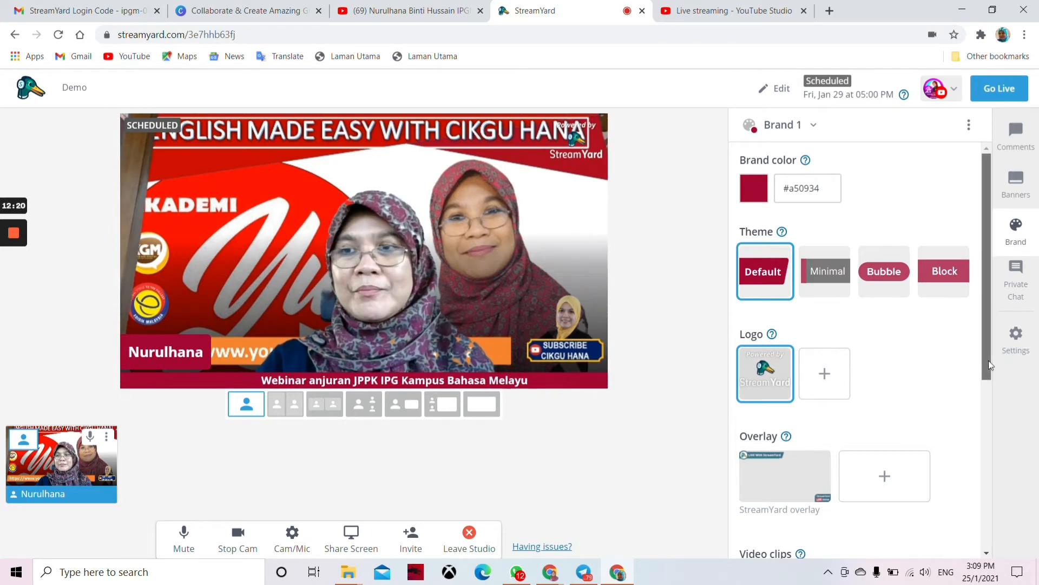
drag(991, 357, 992, 436)
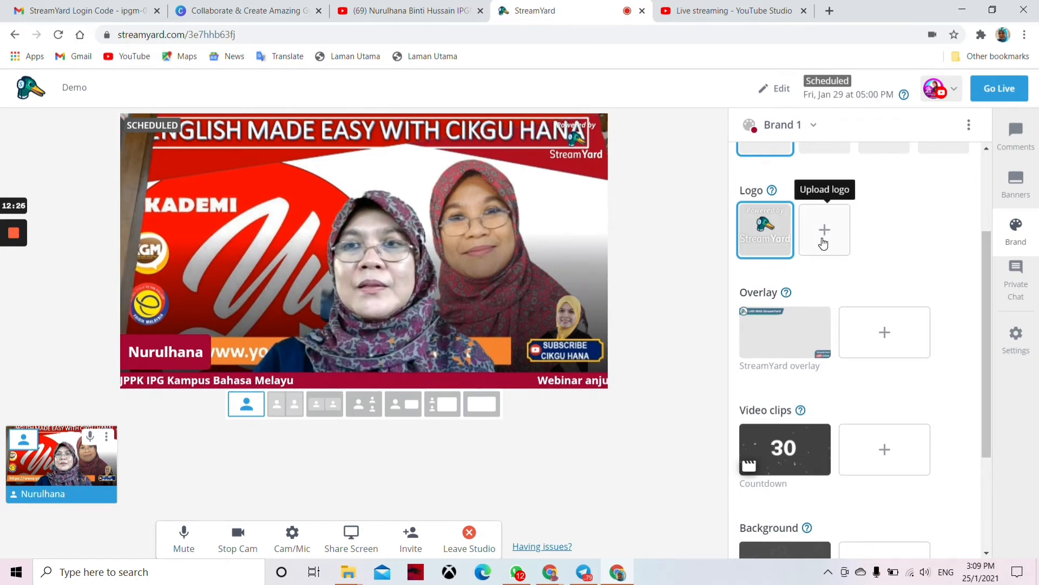
Step: Apply the LIVE With StreamYard overlay, then take the camera feed off stage and put it back
click(779, 344)
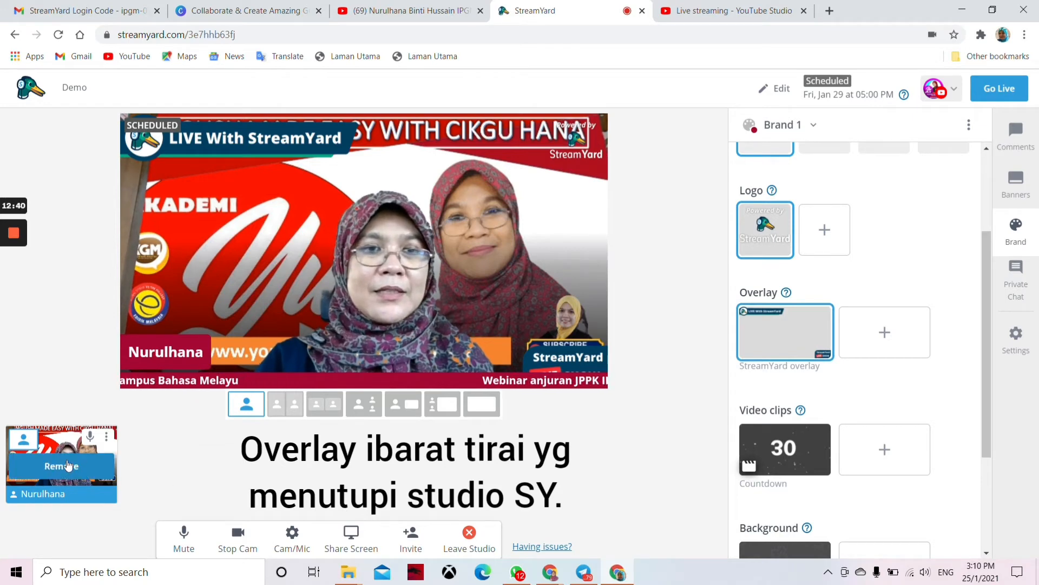
click(67, 469)
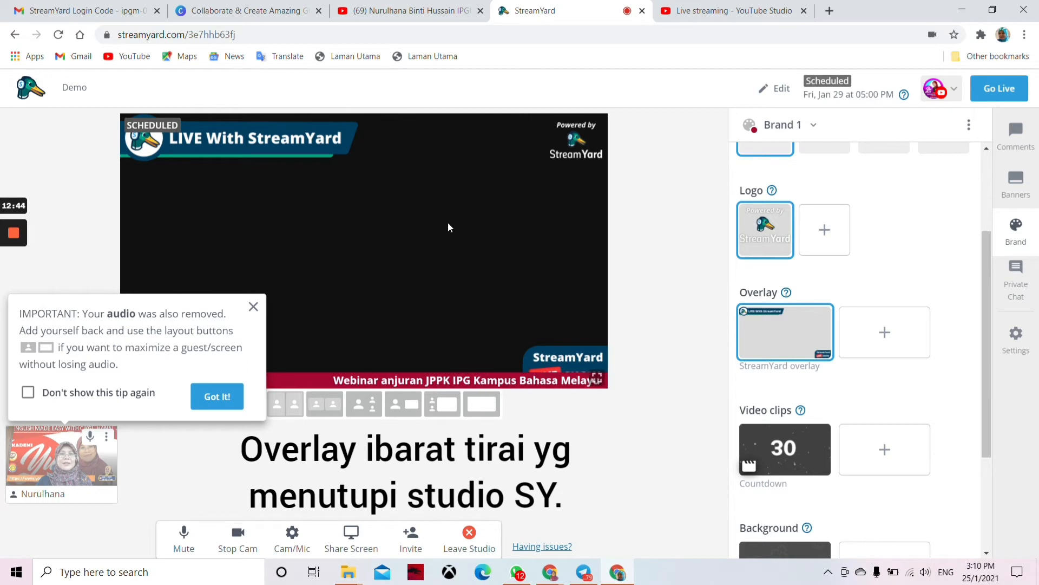
click(217, 398)
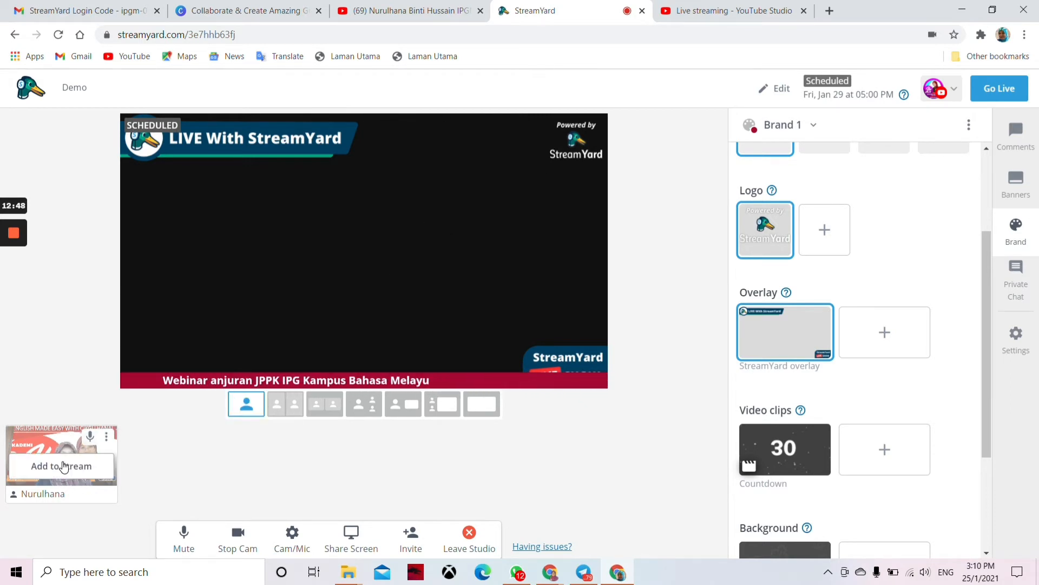
click(65, 467)
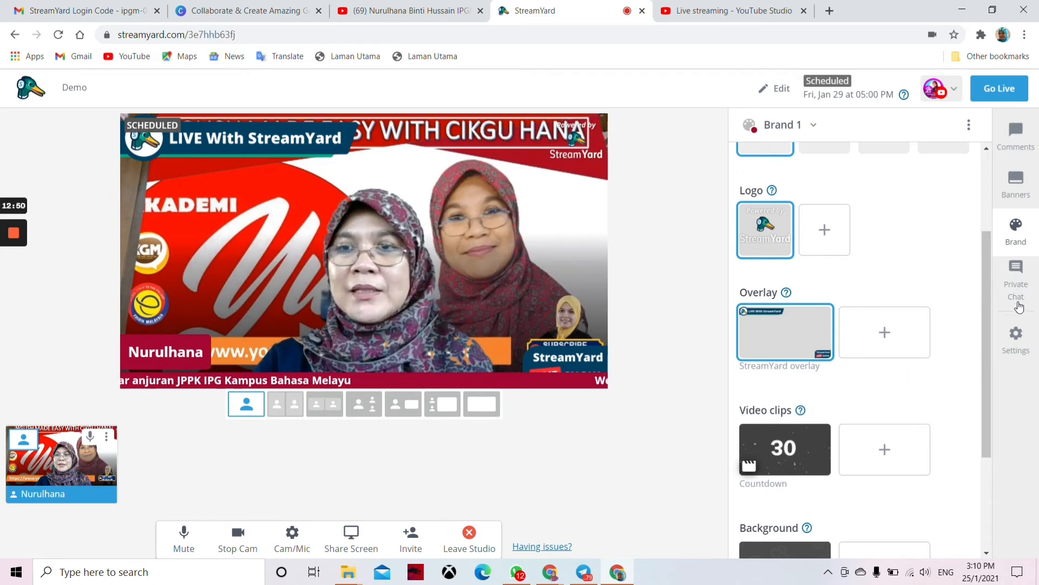
Step: Play the 30-second Countdown clip on stage and apply the Leaves background
scroll(983, 362, down, 3)
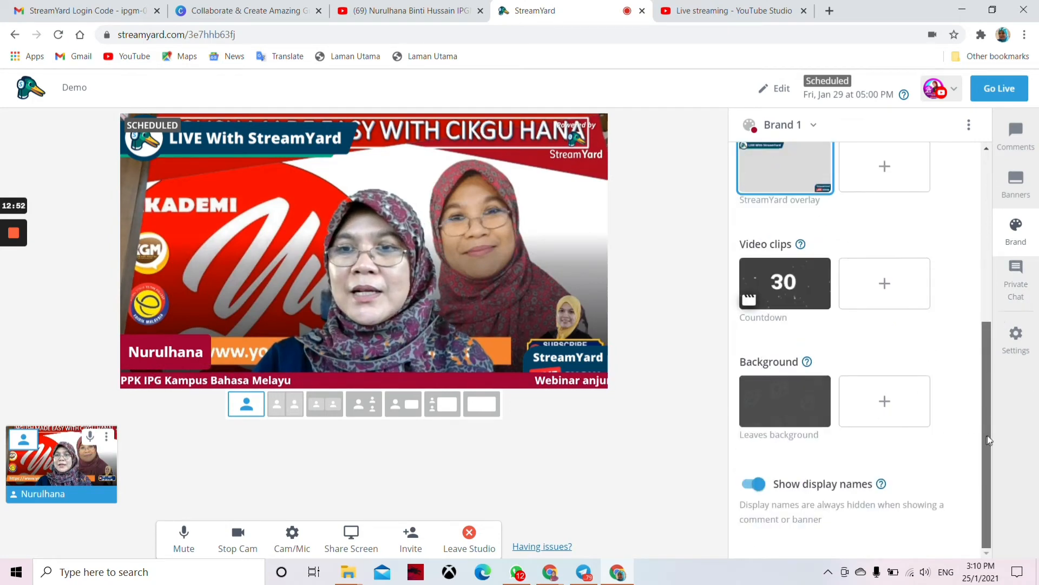
click(786, 284)
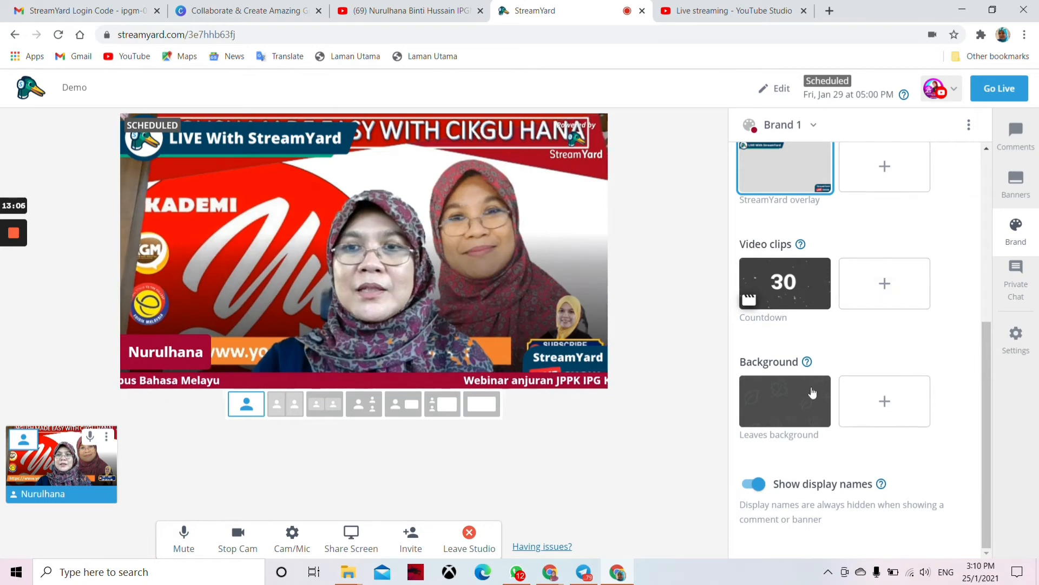
click(785, 409)
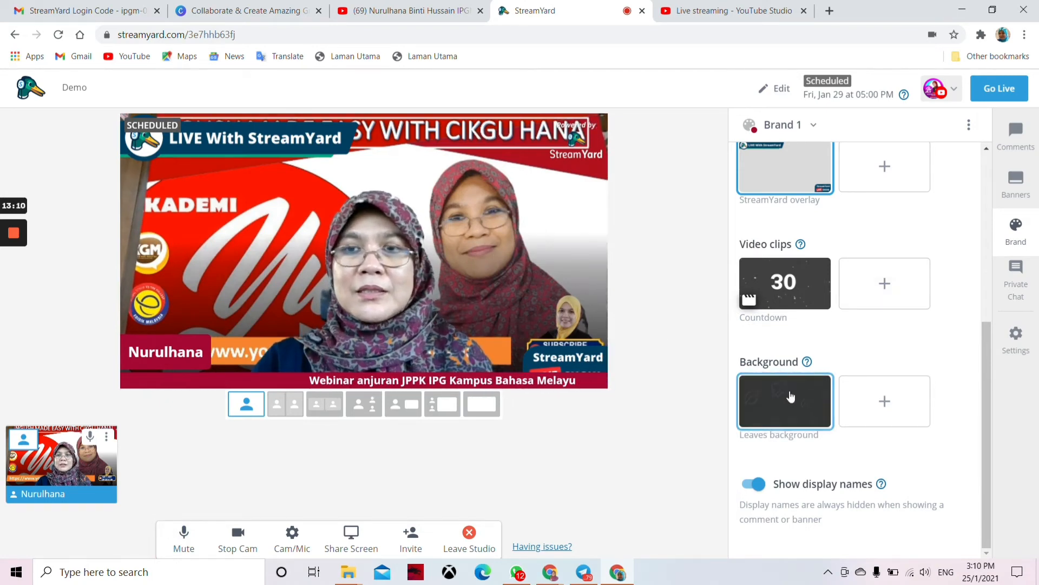
Step: Try adding a custom background, dismiss the upgrade prompt, and open Private Chat with guests
click(884, 403)
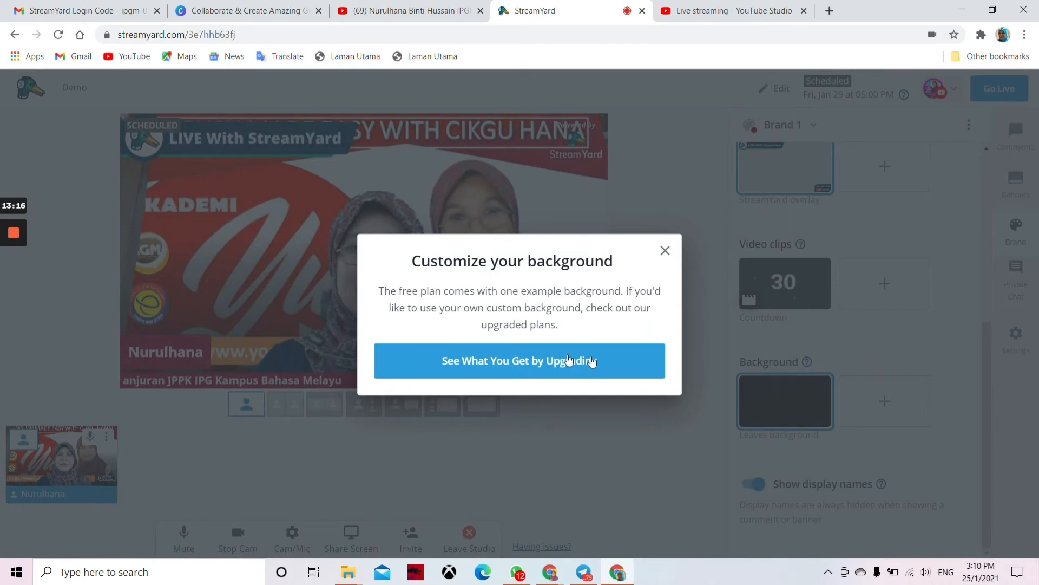
click(665, 251)
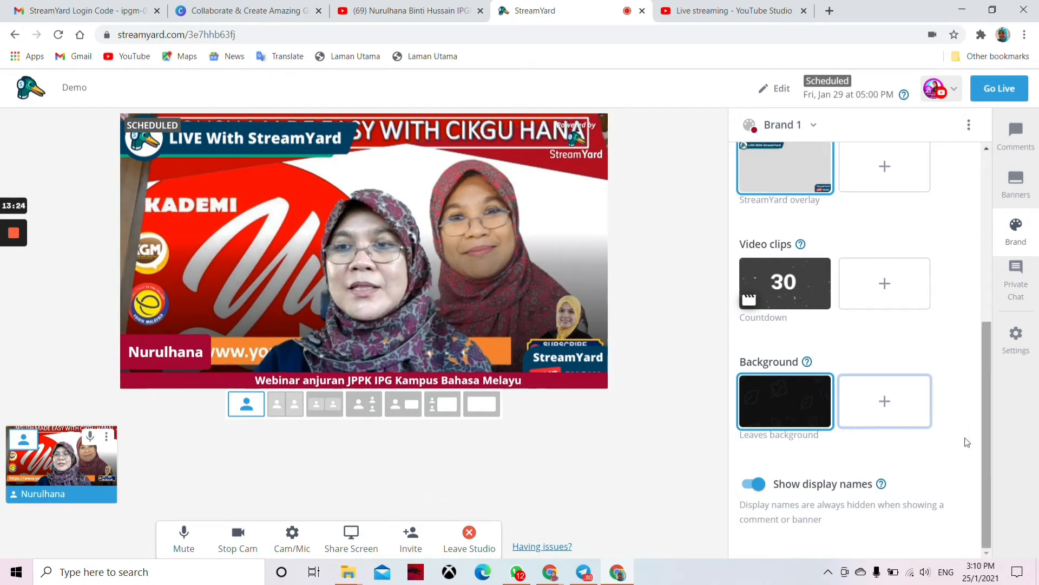
click(1020, 274)
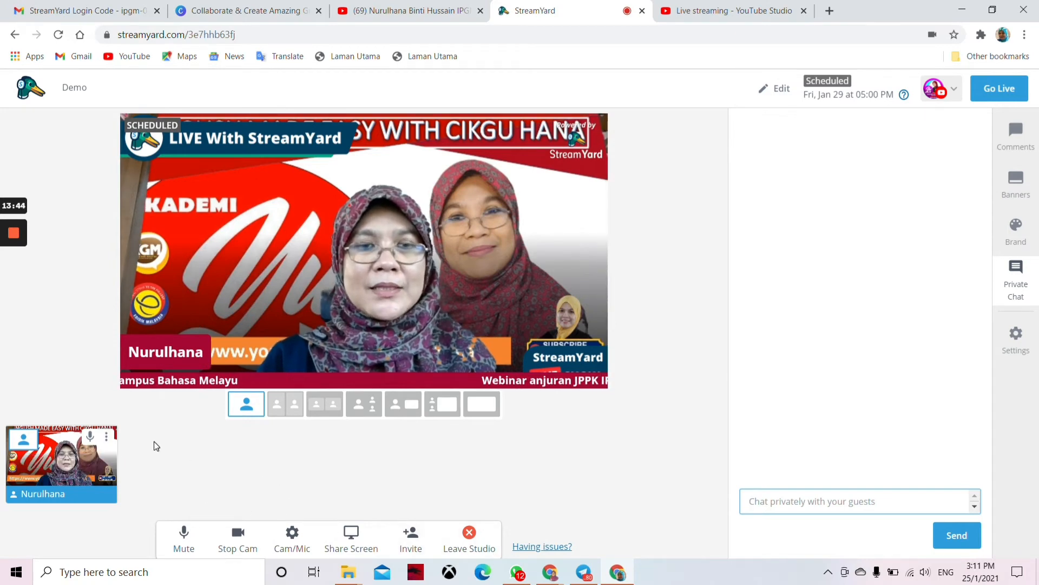
mouse_move(101, 459)
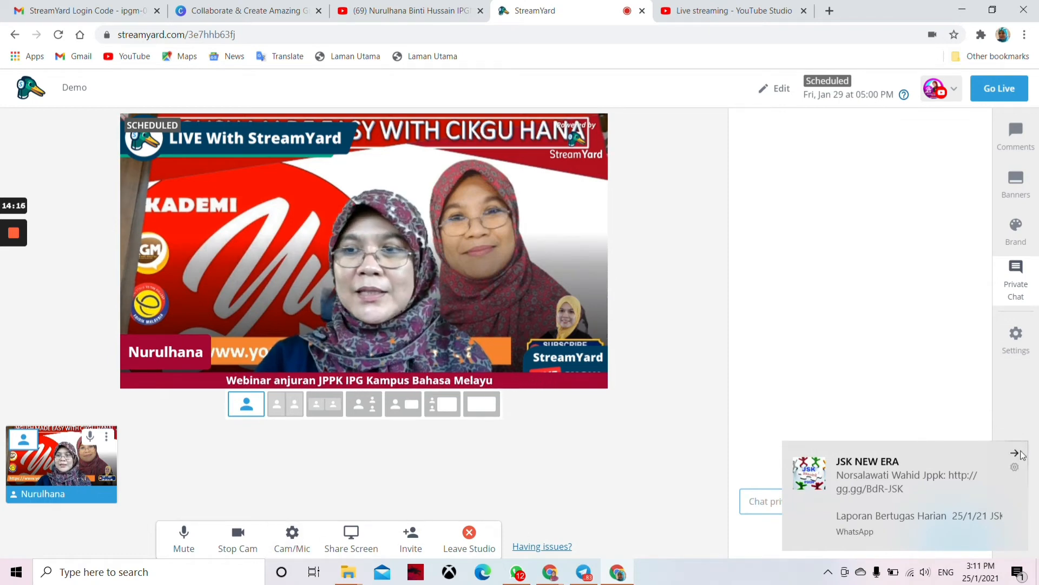
click(1015, 453)
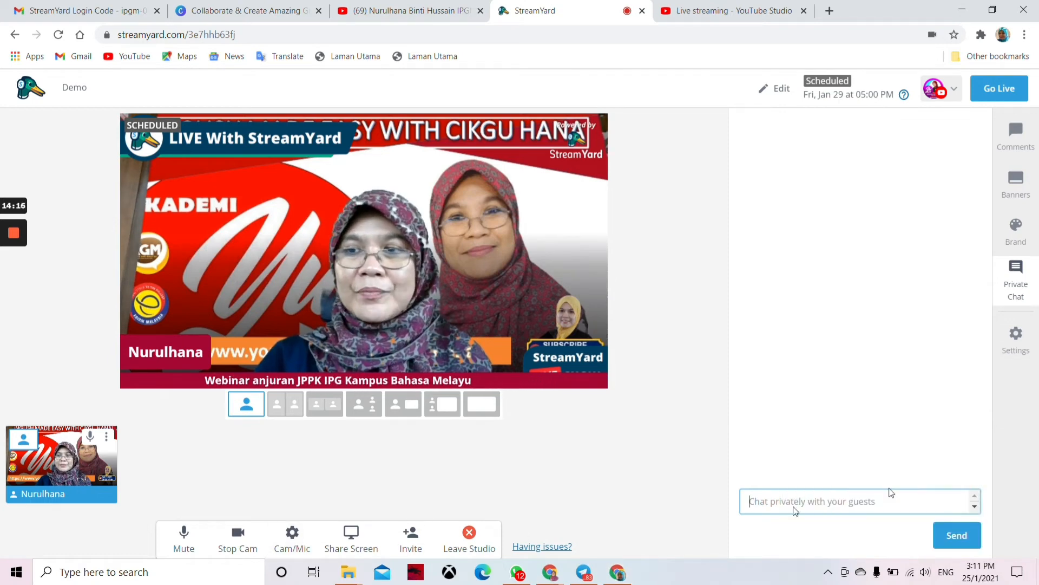
Step: Share the entire screen with its audio as a new source beside the camera
click(352, 533)
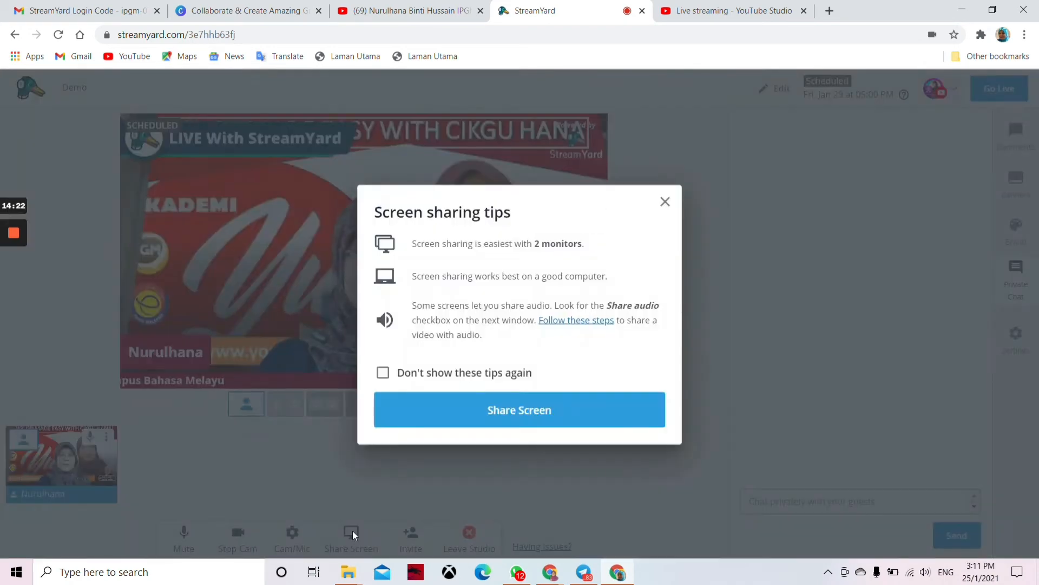
click(528, 411)
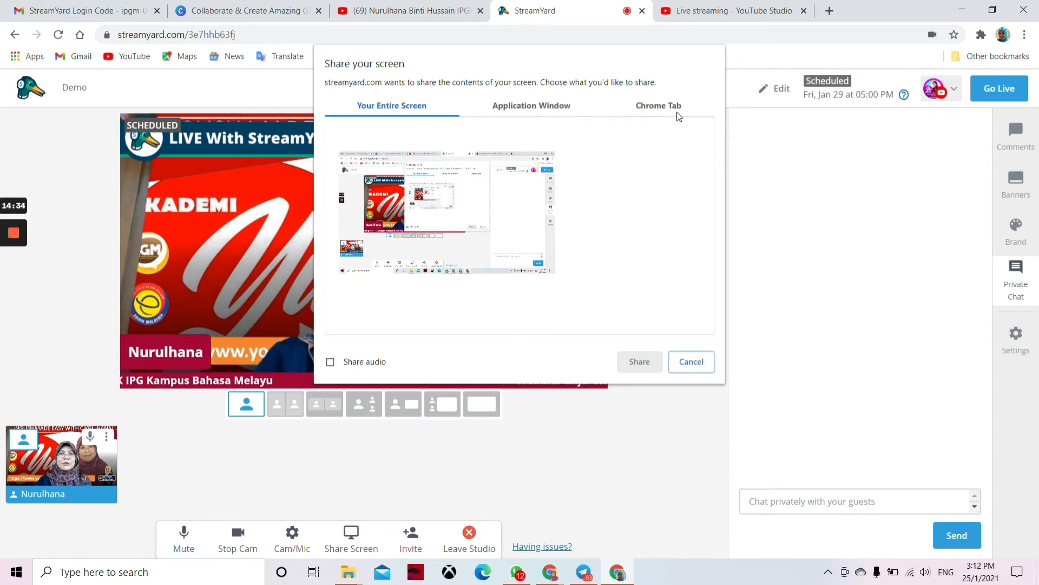
click(431, 208)
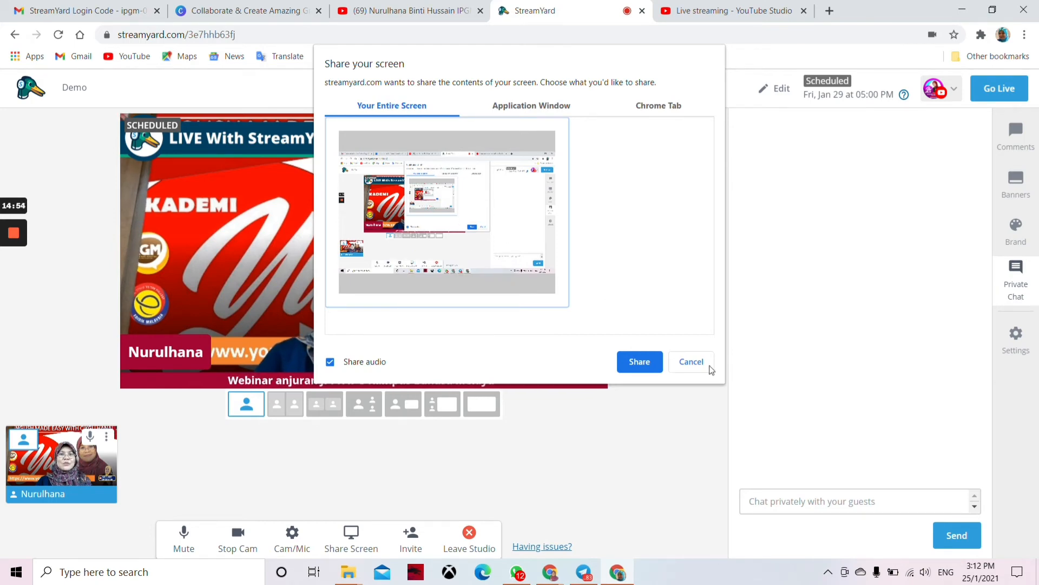
click(634, 361)
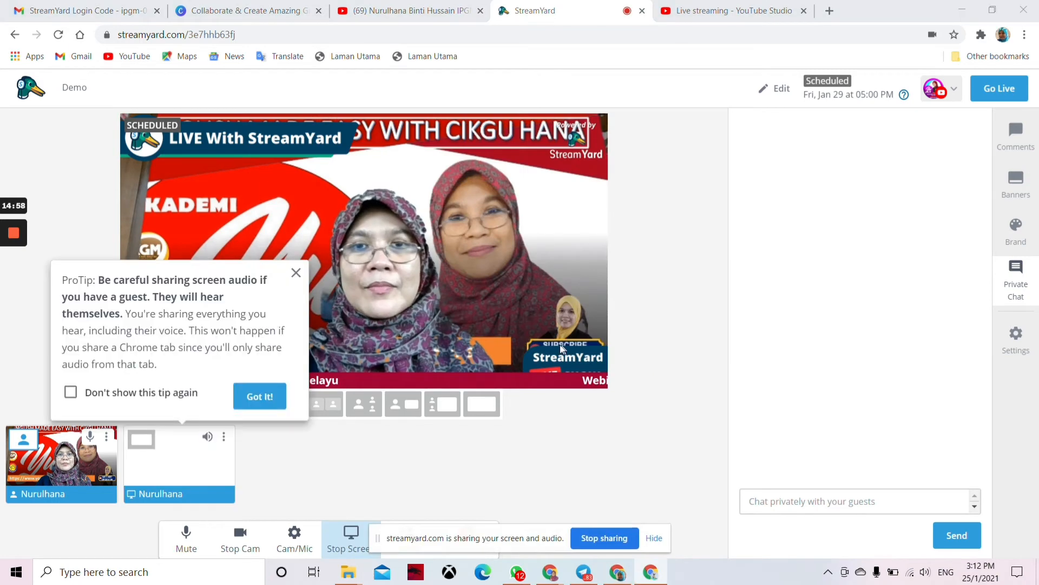
Step: Add the shared screen to the stage using the full-webcam layout with a small screen inset
click(179, 465)
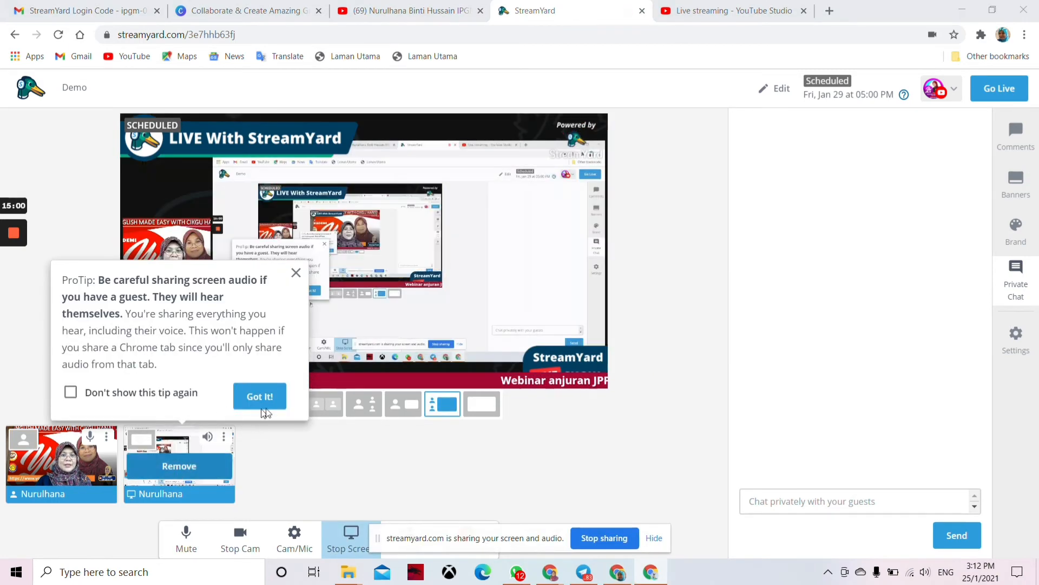
click(260, 397)
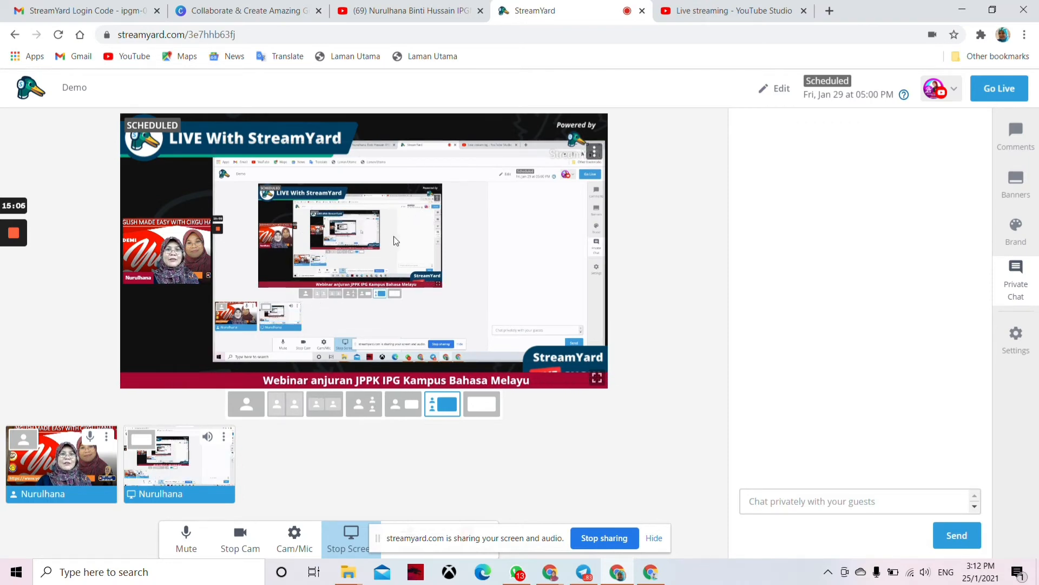
mouse_move(165, 473)
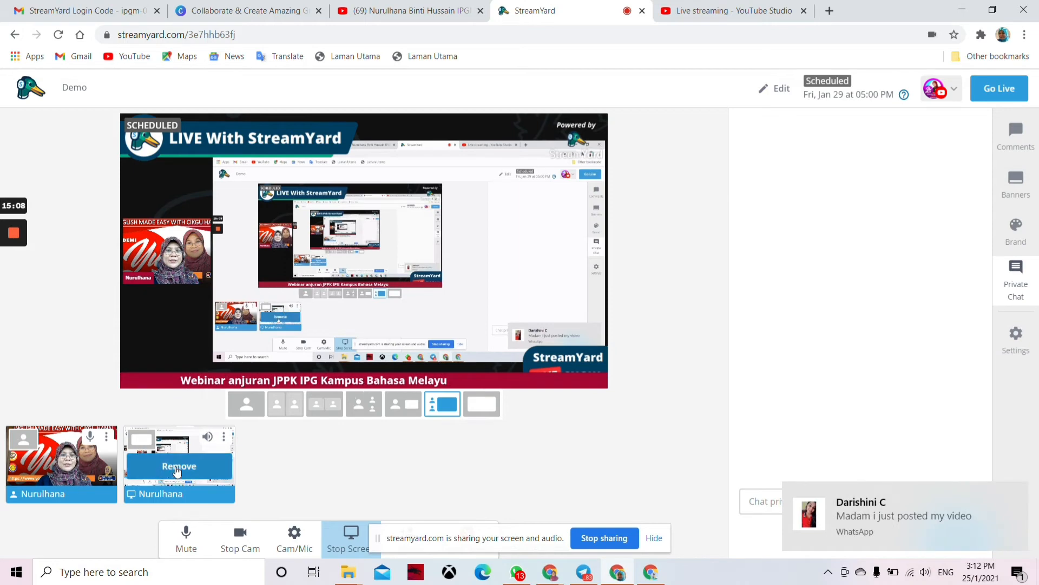
click(177, 468)
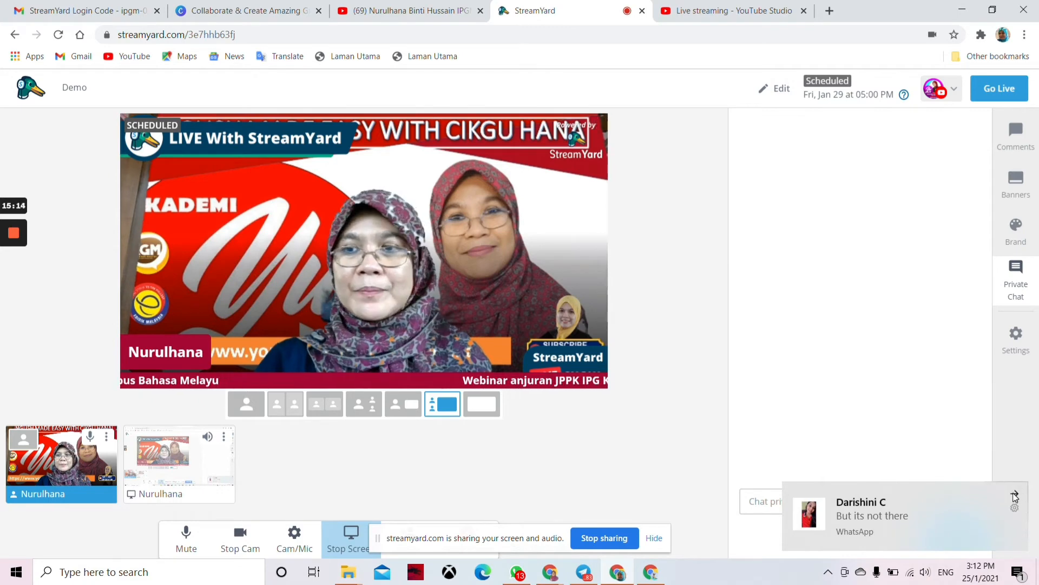
click(1016, 492)
mouse_move(190, 499)
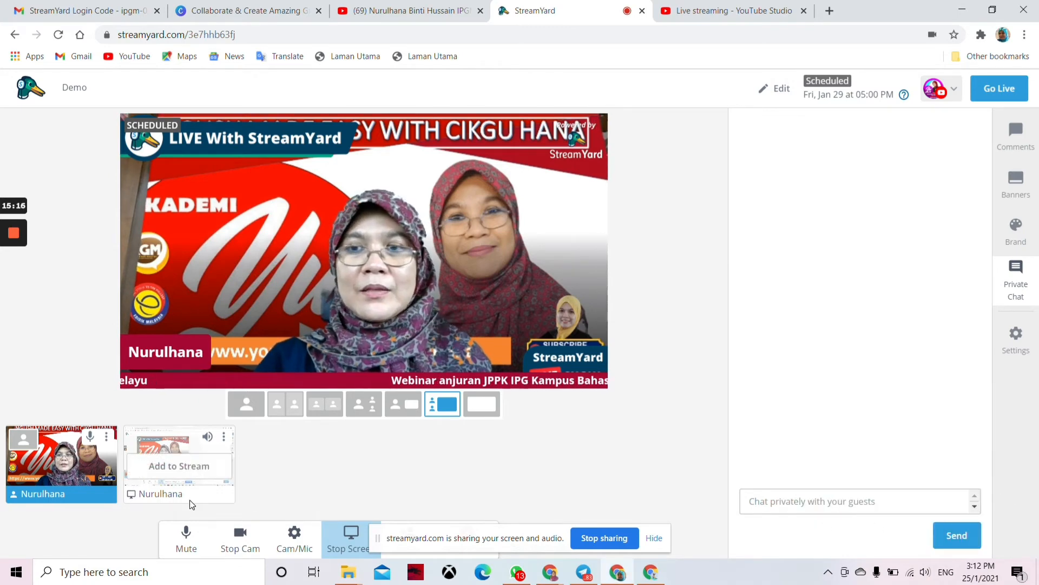
click(184, 467)
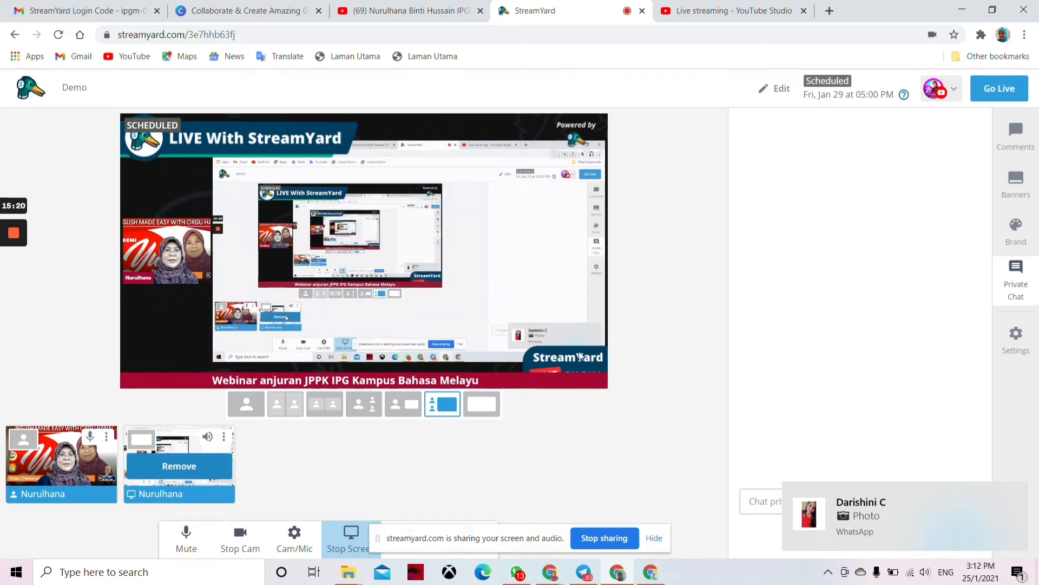
click(399, 413)
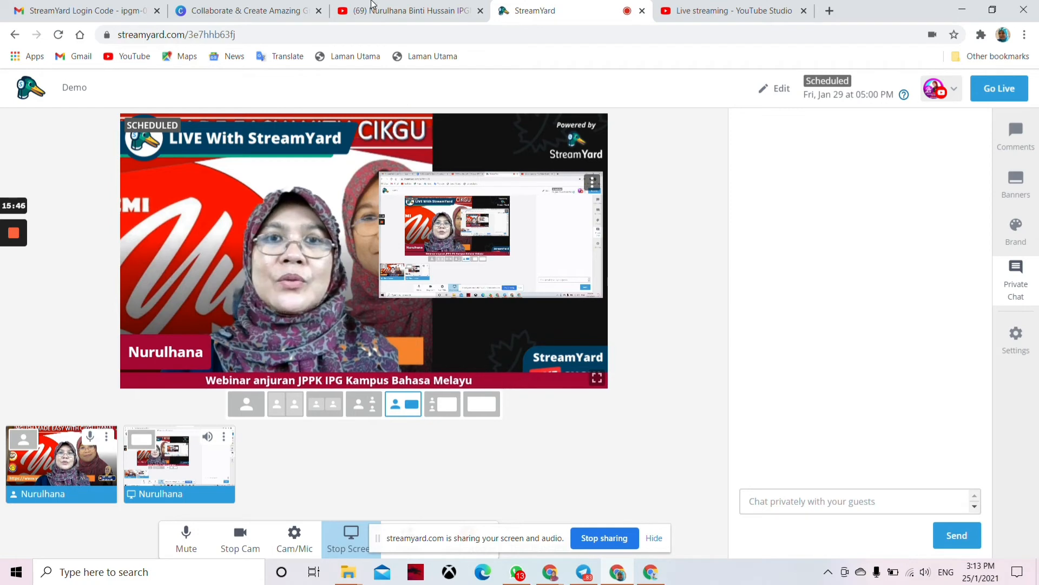
Step: Switch to the Canva browser tab showing the 'Design anything.' home page
click(238, 13)
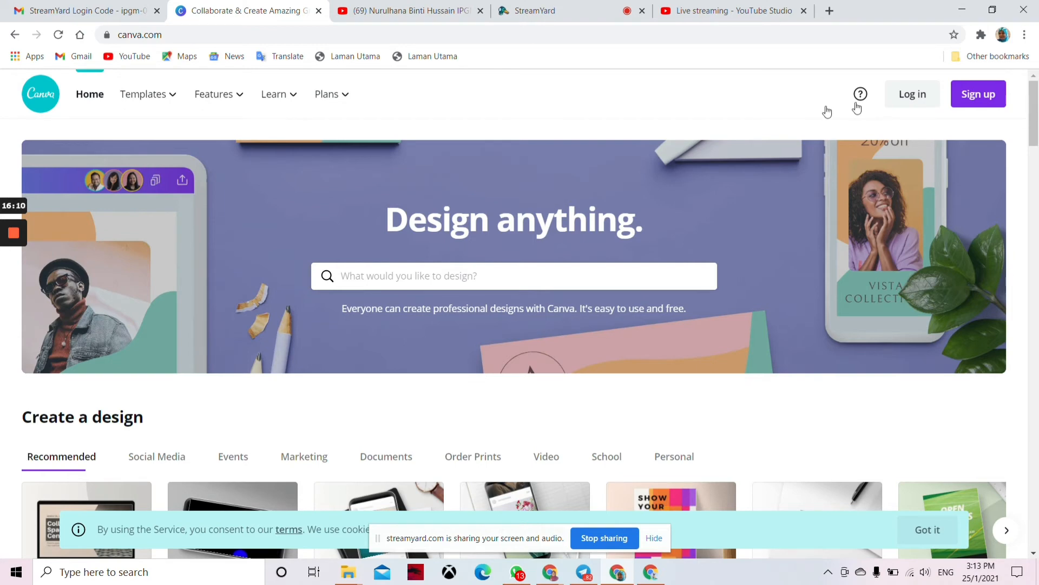
Step: Check YouTube Studio's live streaming page, then return to the StreamYard studio tab
click(720, 16)
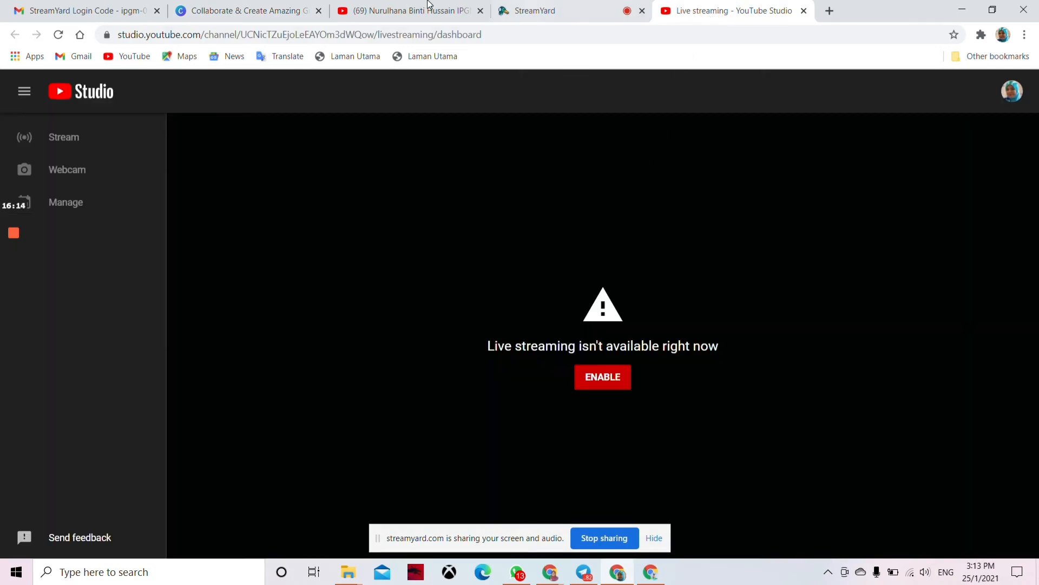
click(566, 16)
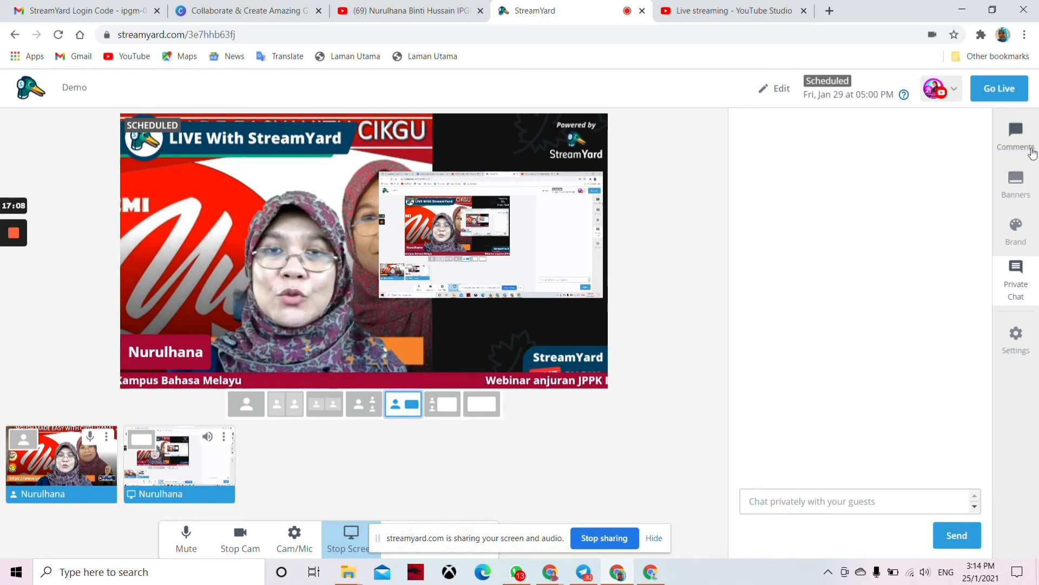
Step: Open the Brand settings via Banners and try adding a video clip, dismissing the upgrade prompt
click(1021, 186)
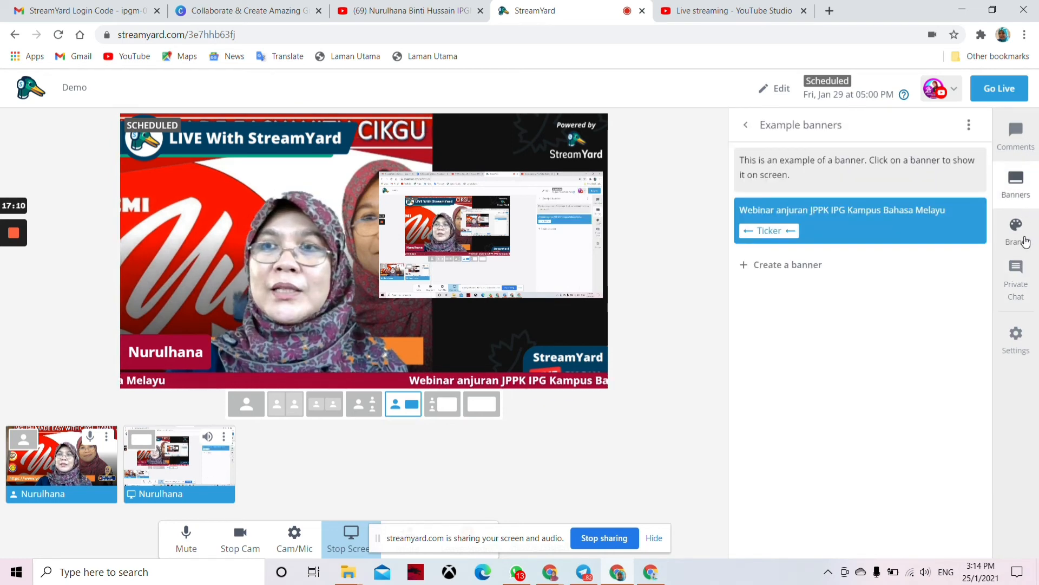
click(1020, 231)
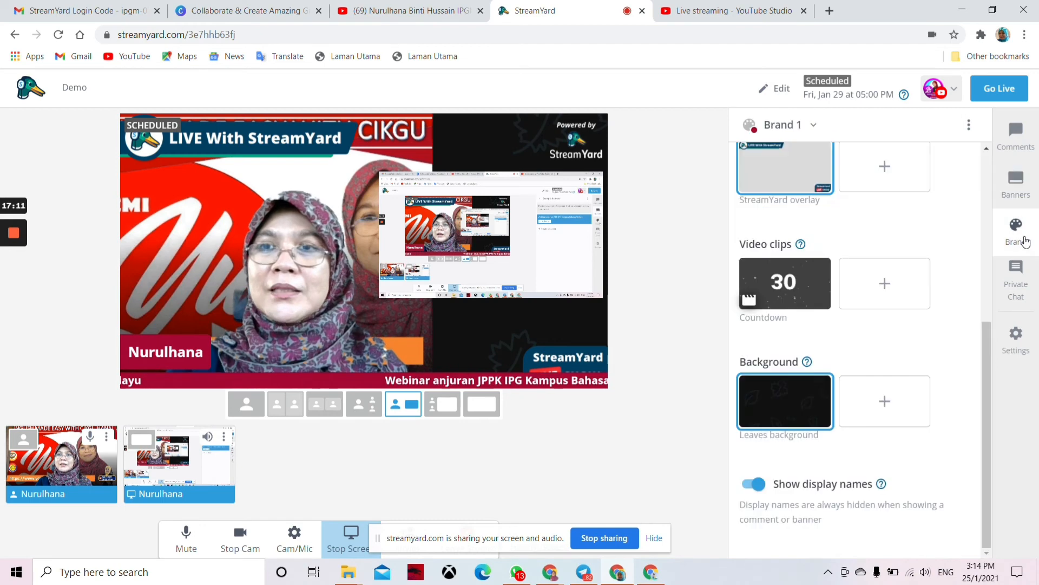
click(891, 285)
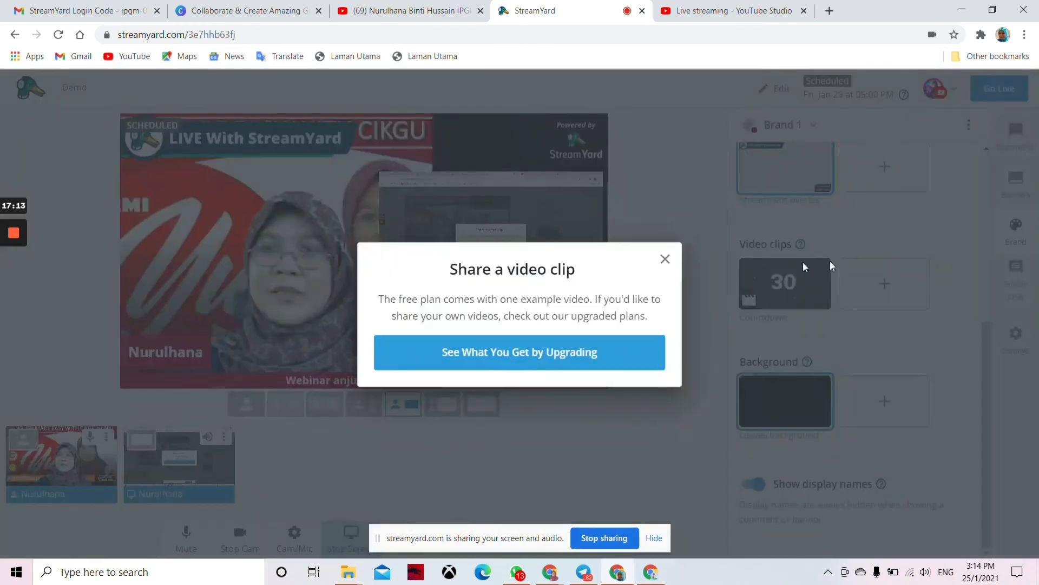
click(665, 260)
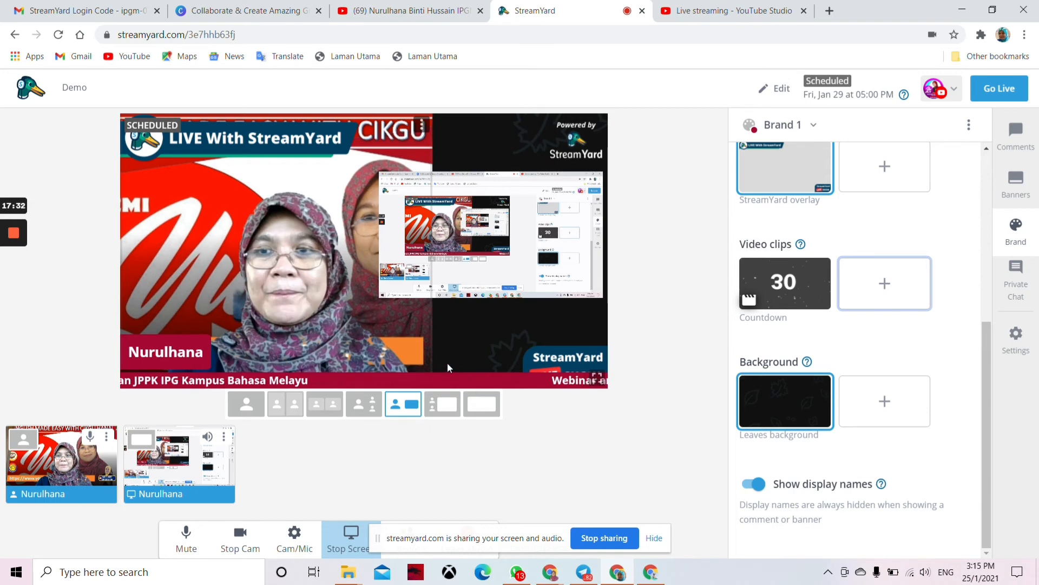
Step: Cycle through the stage layouts, ending on the large shared screen with a small webcam box
click(246, 405)
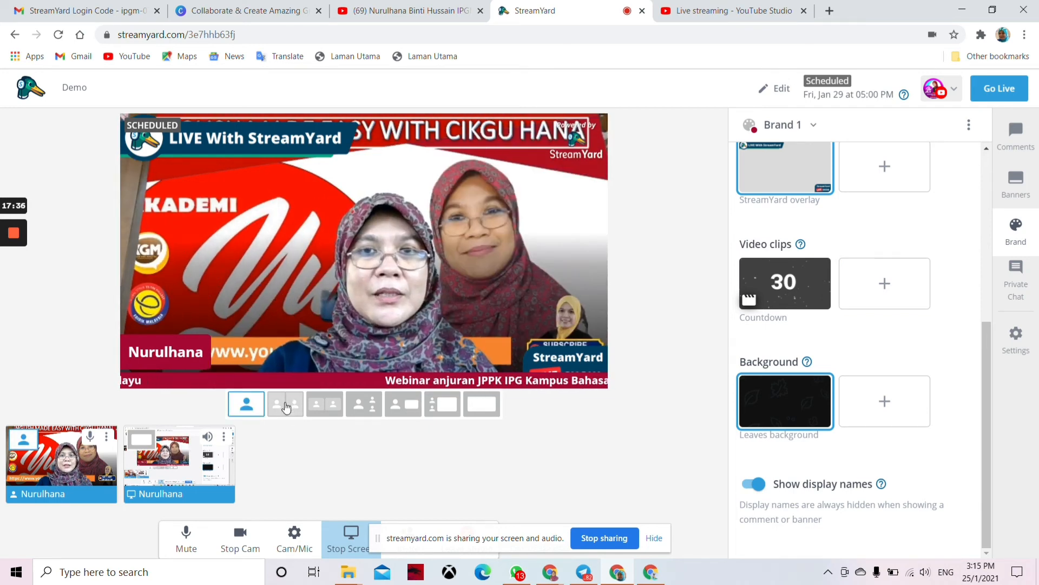
click(289, 403)
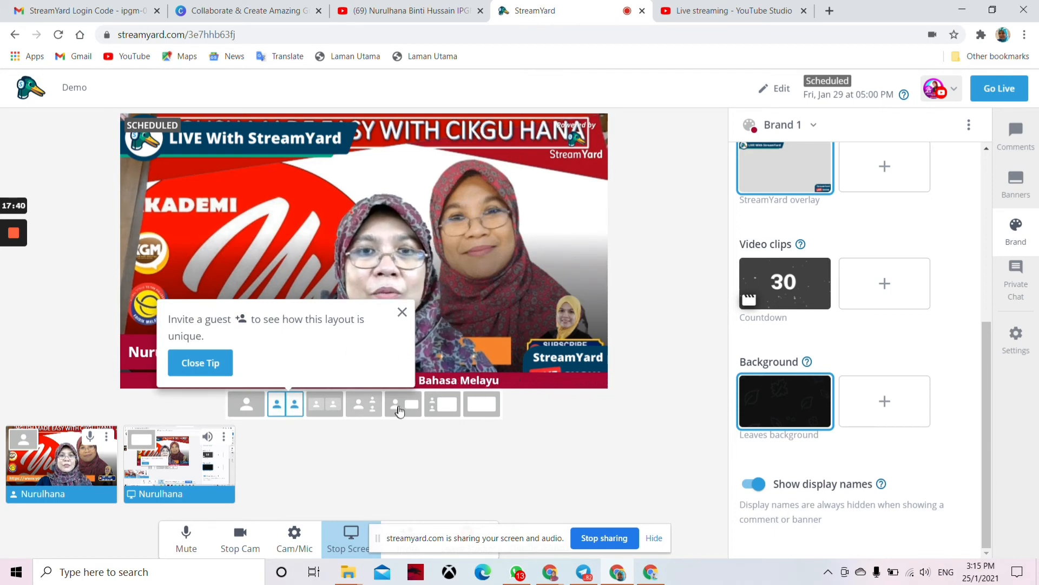
click(368, 410)
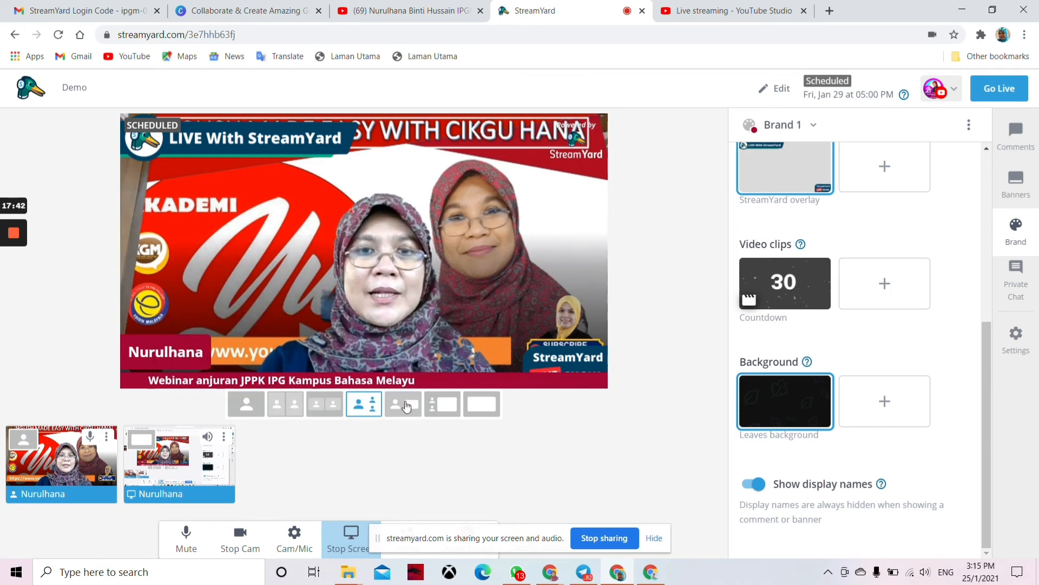
click(408, 407)
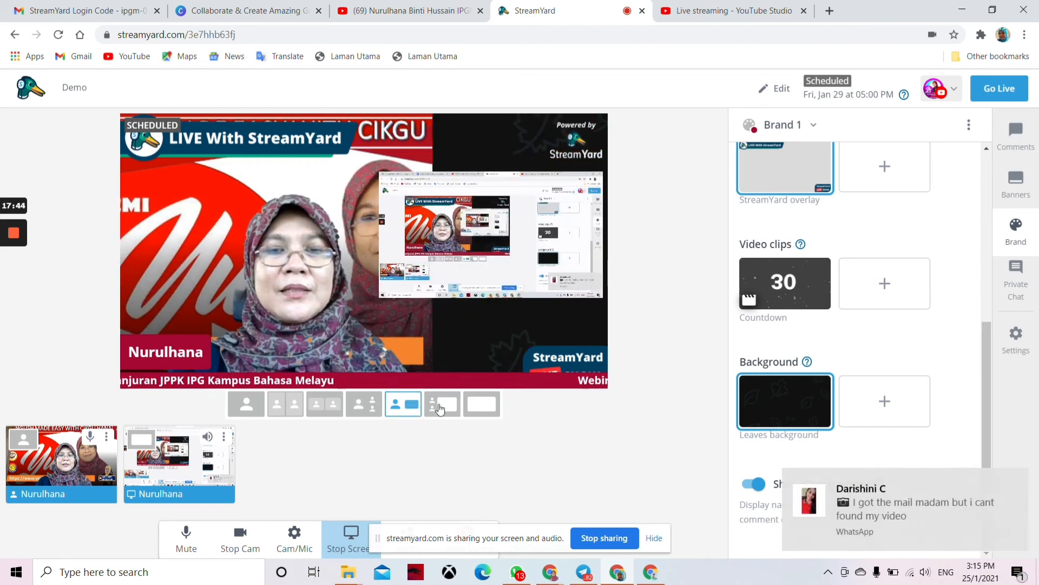
click(487, 410)
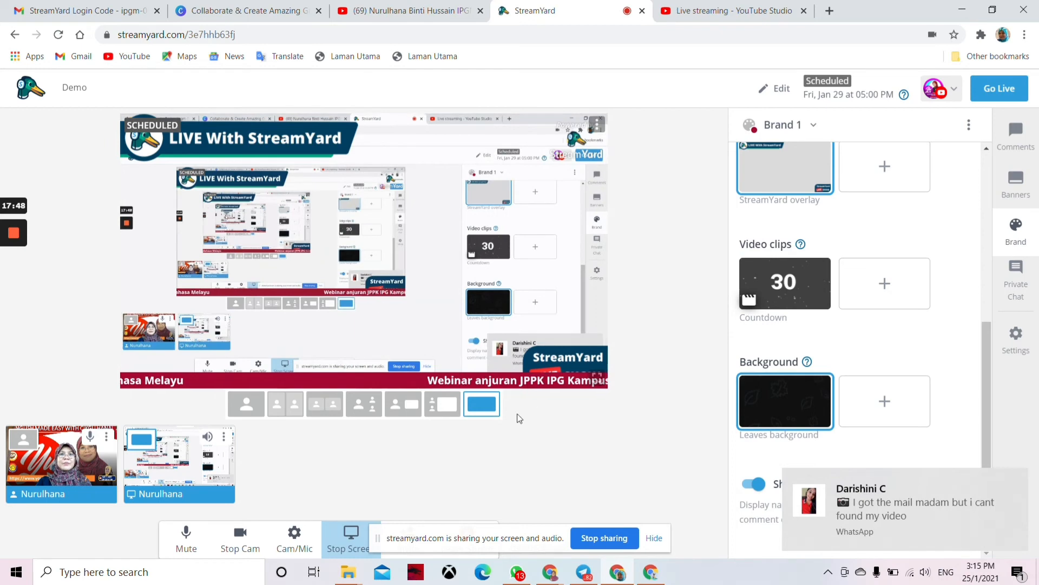
click(441, 410)
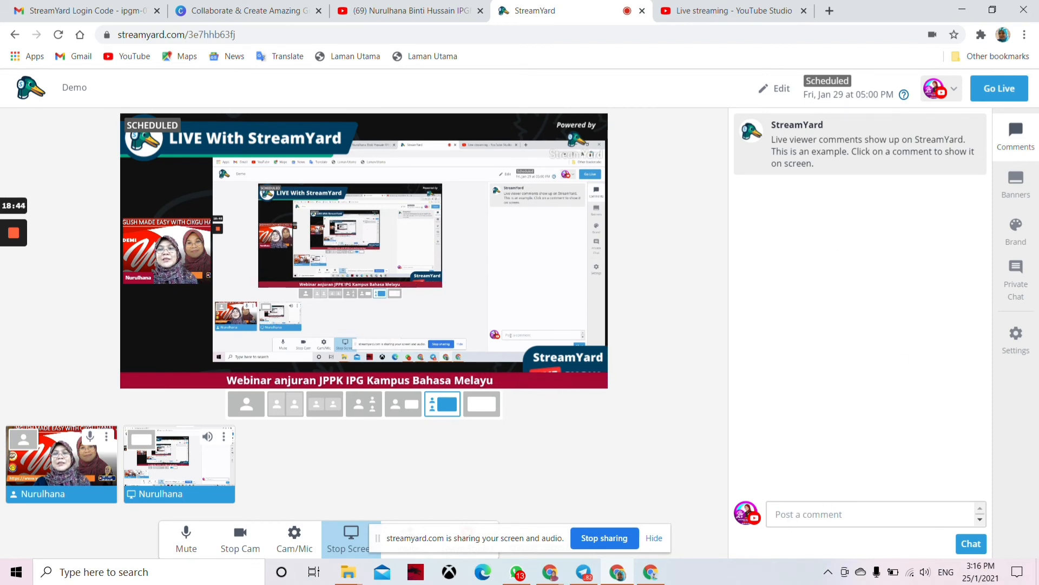
click(789, 515)
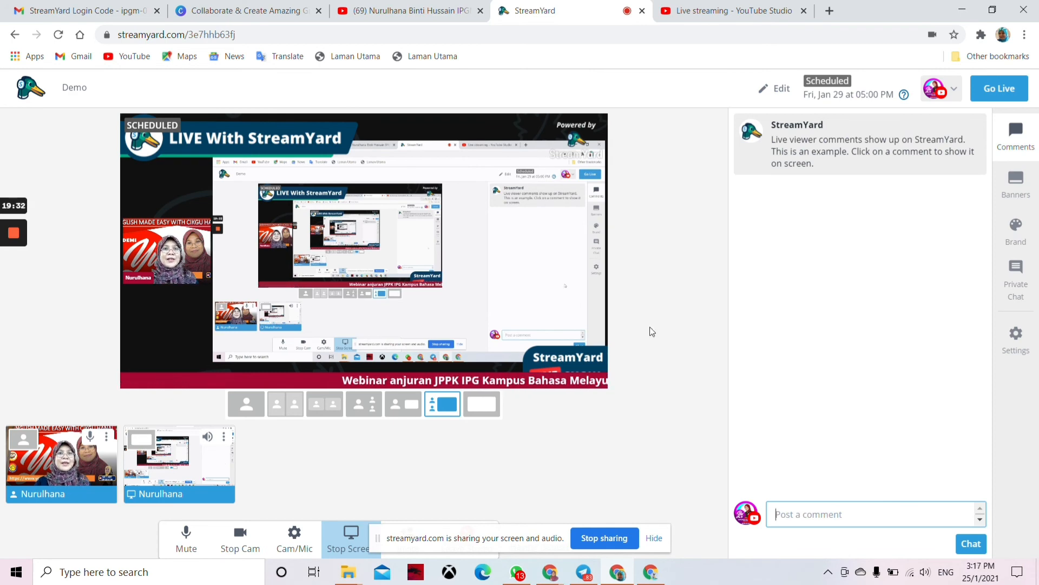
click(252, 10)
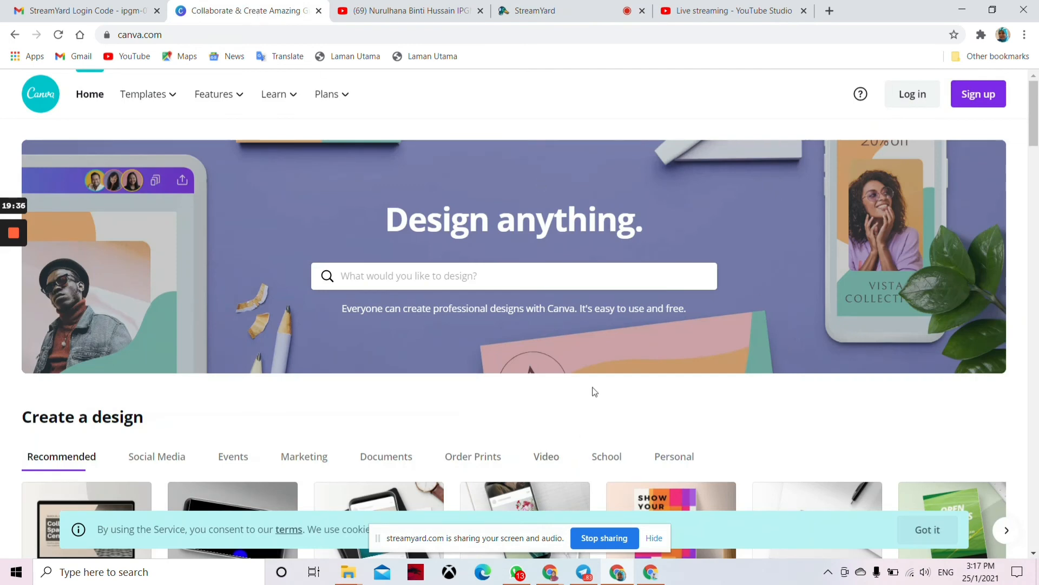
scroll(512, 364, down, 6)
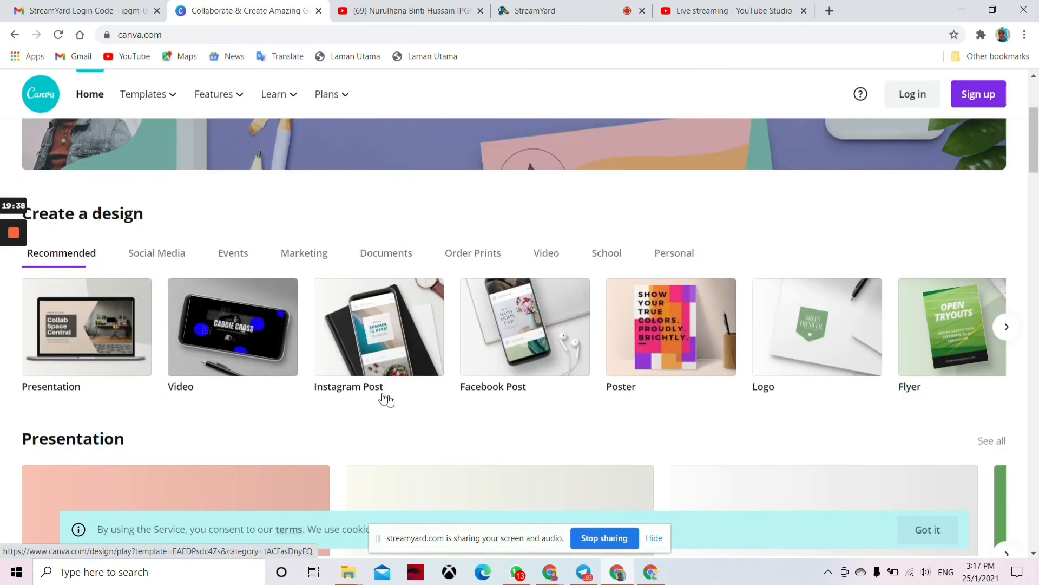
scroll(239, 320, down, 2)
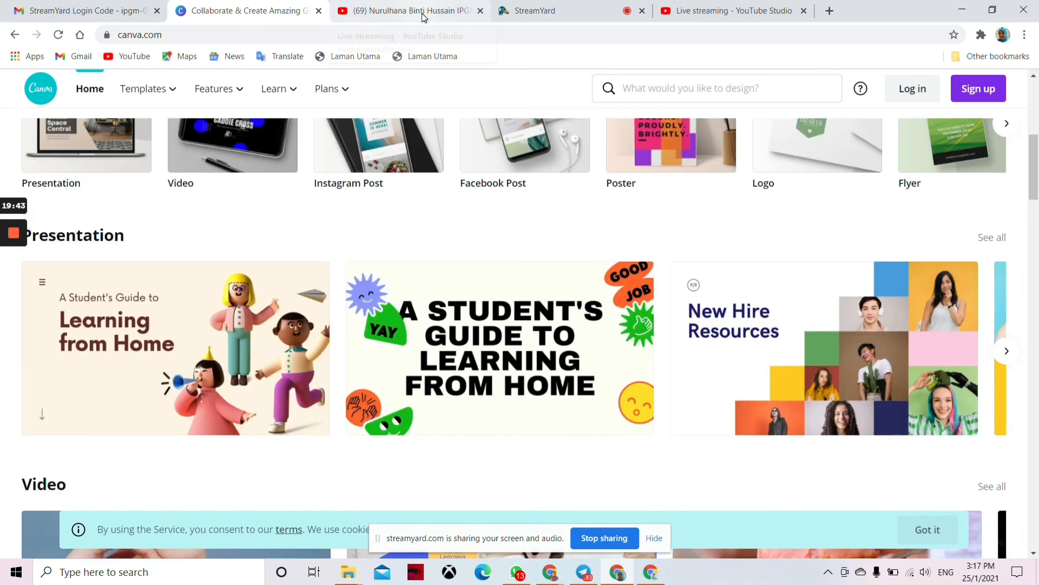
click(565, 16)
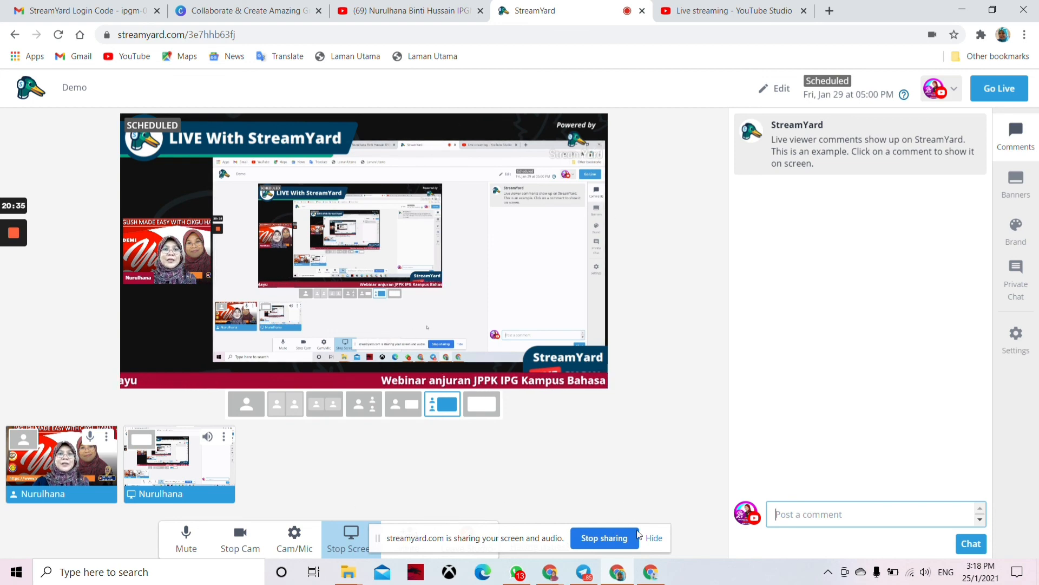
Step: Stop the screen share, leaving only the webcam, and request Go Live ahead of schedule
click(612, 543)
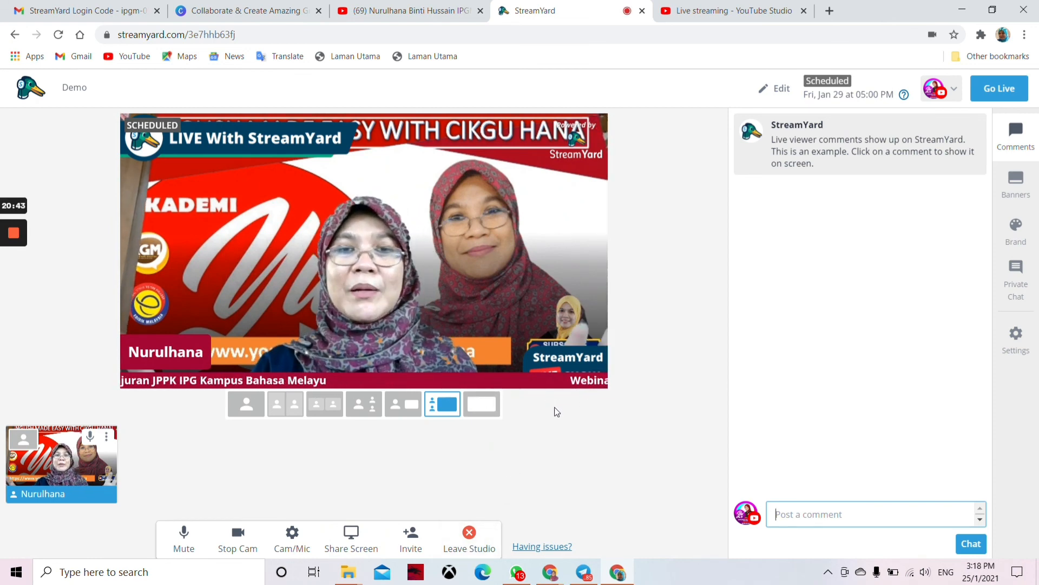
click(1000, 88)
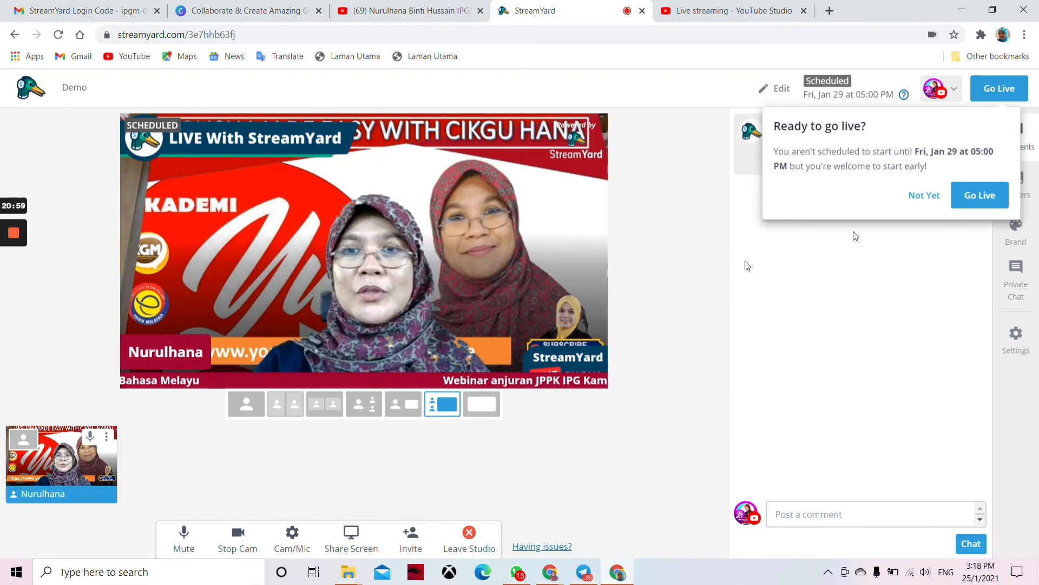
Step: Decline going live early with 'Not Yet', then leave the Demo studio
click(922, 196)
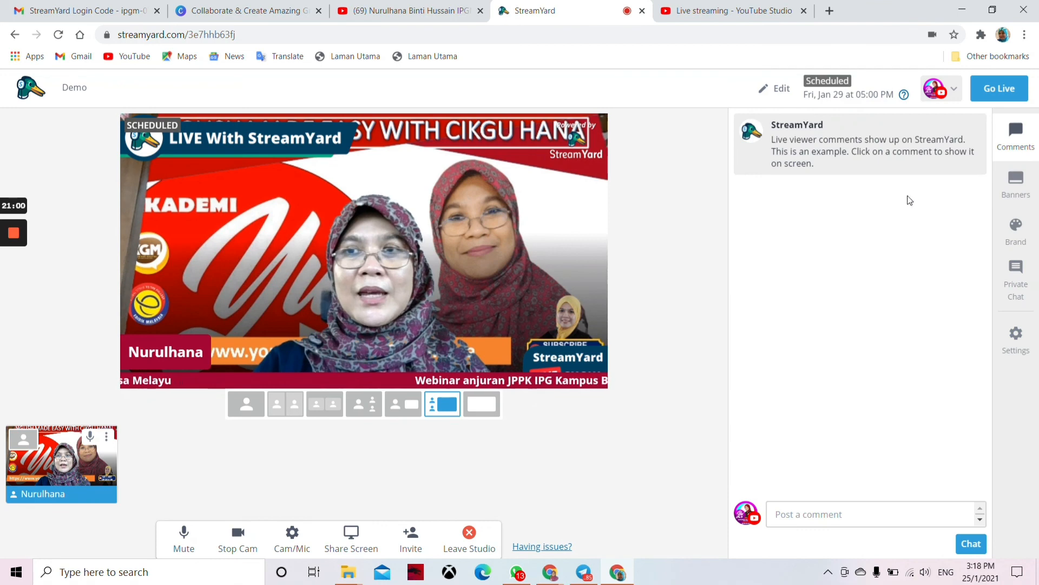
click(469, 535)
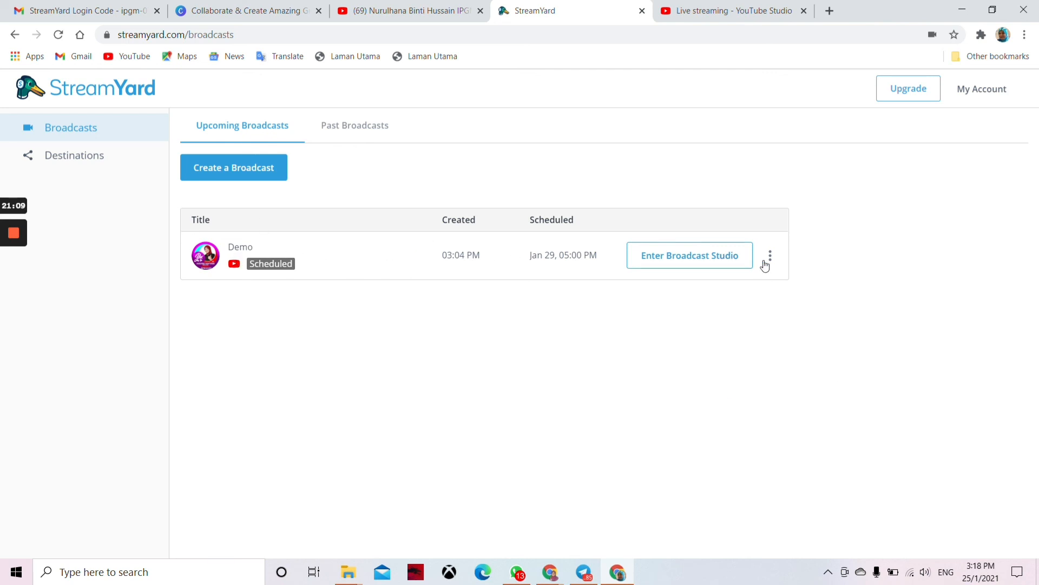
Step: Confirm Past Broadcasts is empty, then return to Upcoming to see Demo scheduled Jan 29
click(370, 130)
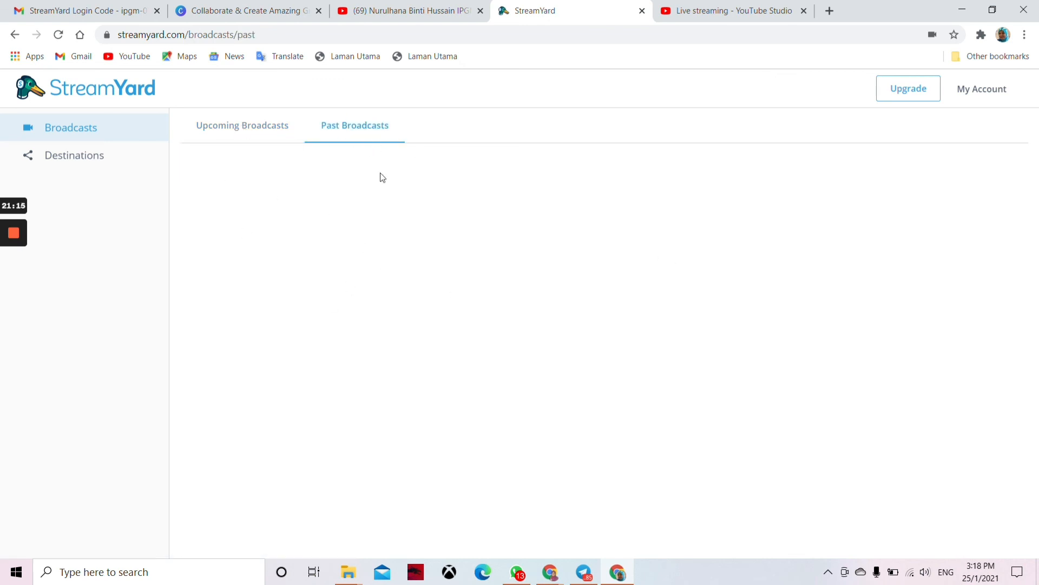
click(245, 127)
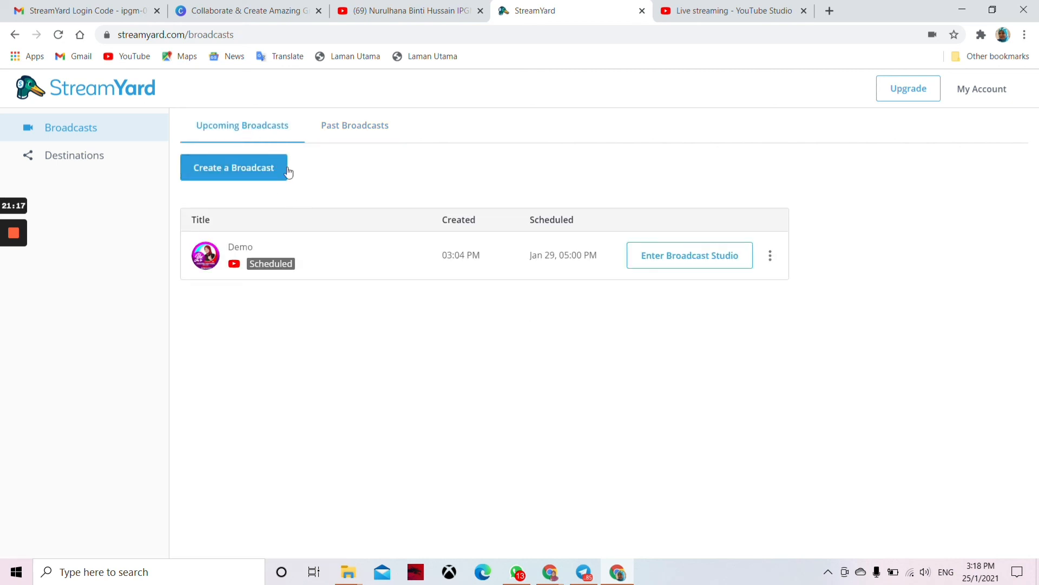